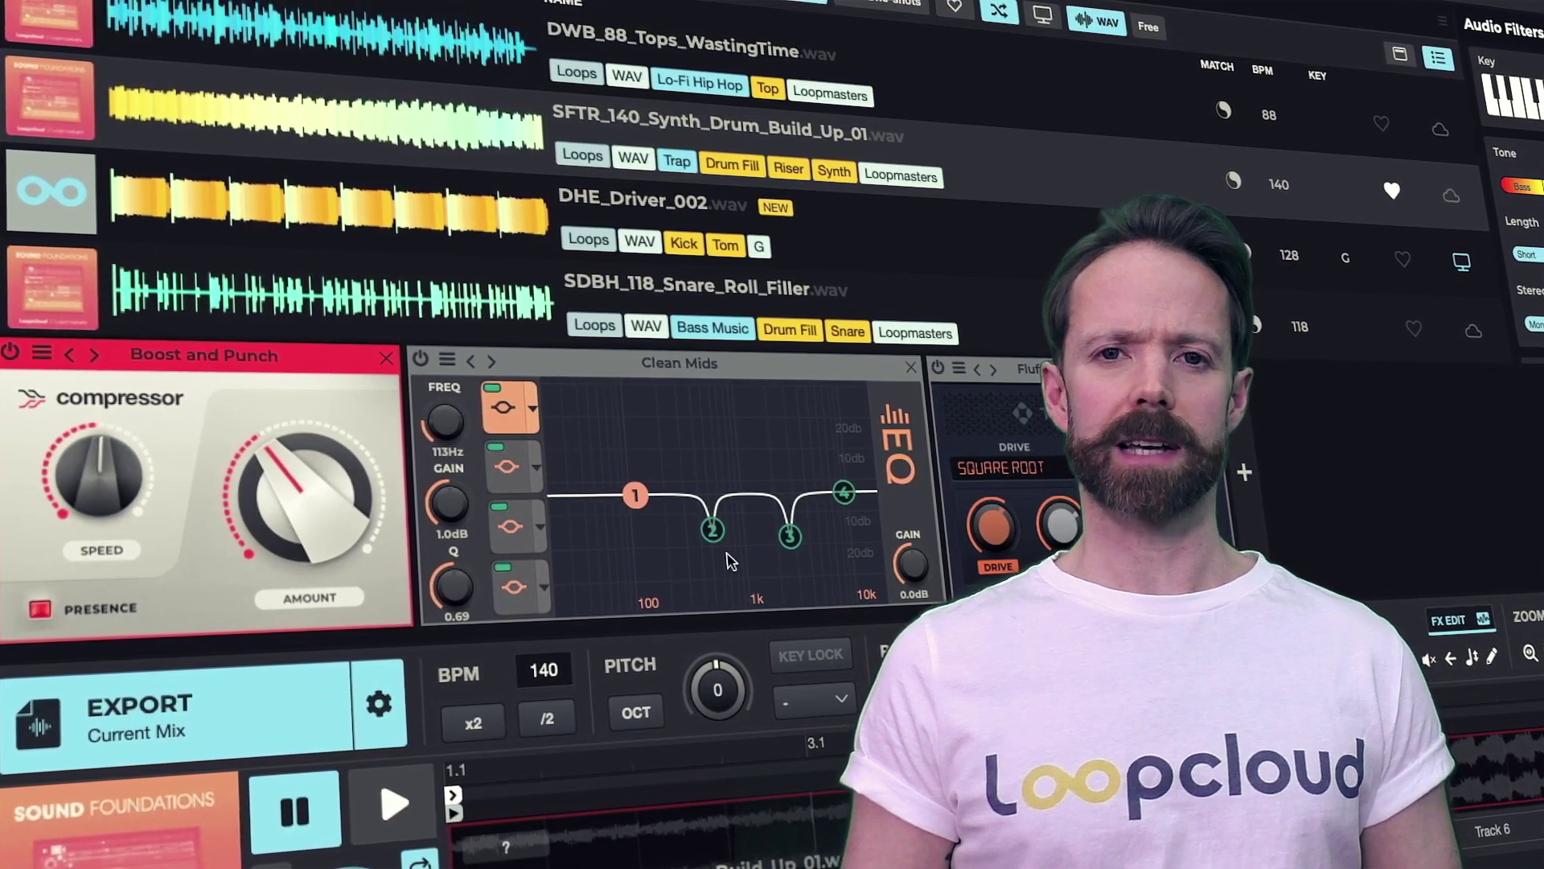
- Check Clean Mids EQ bands 2 and 3 (2.69kHz), then make the Fluff drive effect active
click(710, 530)
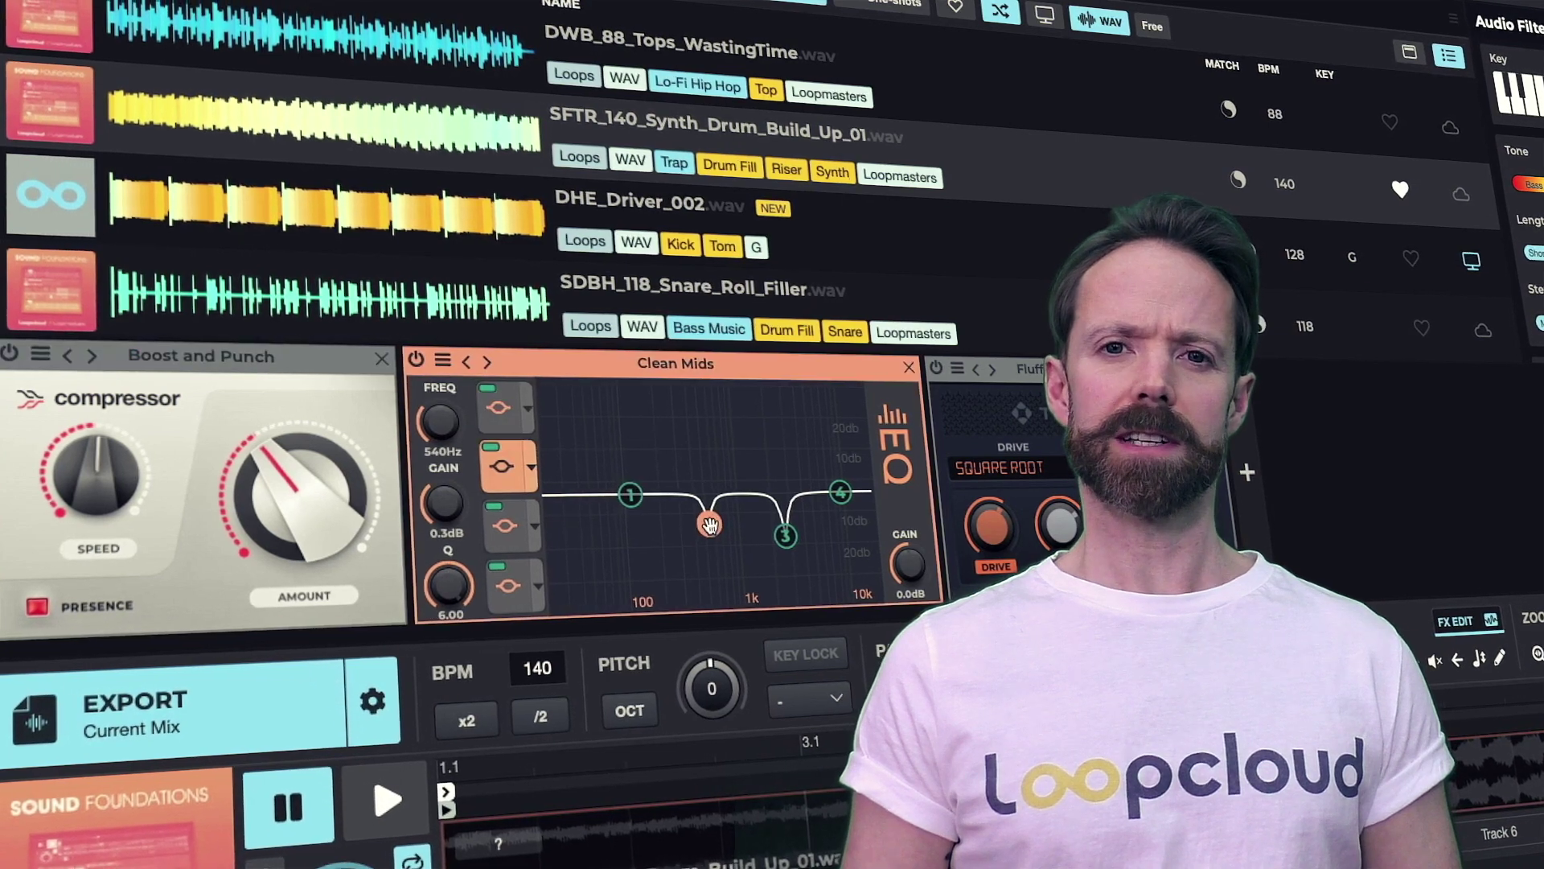
click(785, 534)
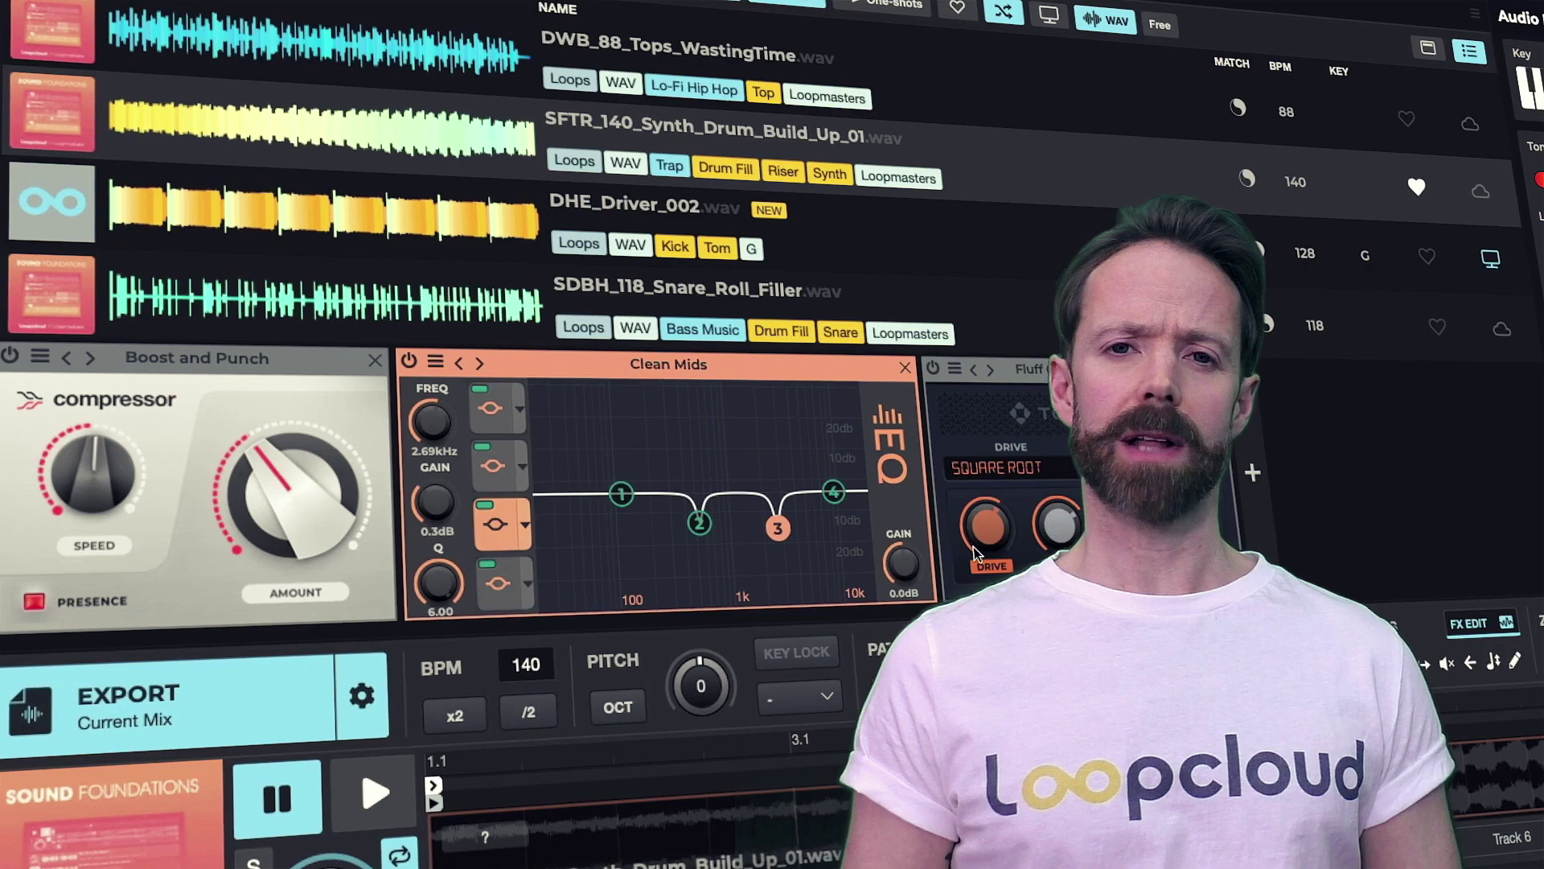
click(990, 523)
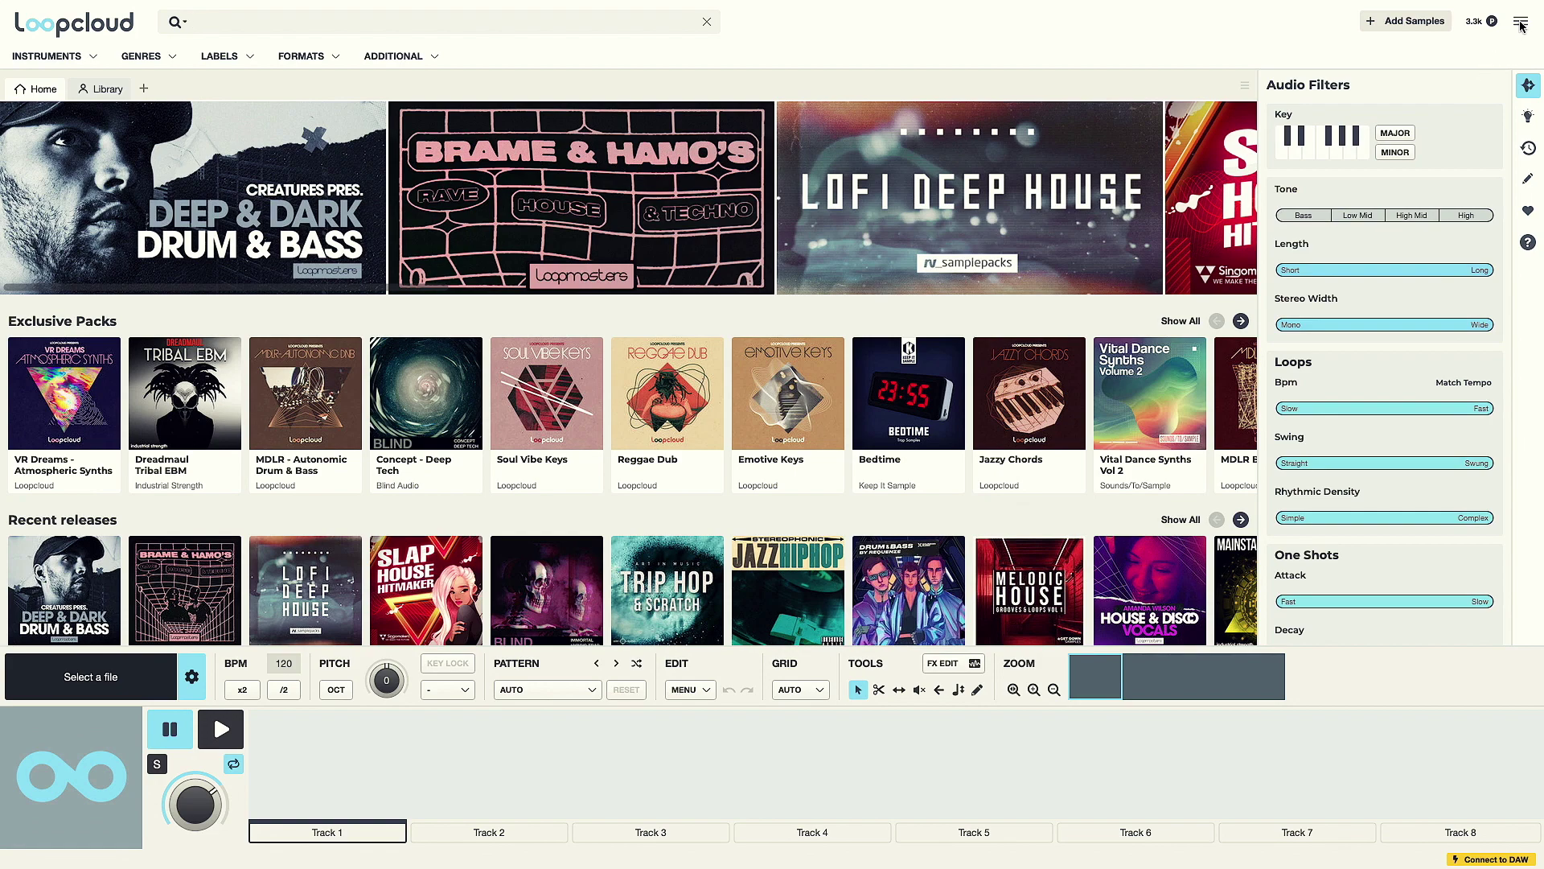
- Change the Preferences colour scheme from Light to Neutral Dark
click(1521, 24)
click(1487, 172)
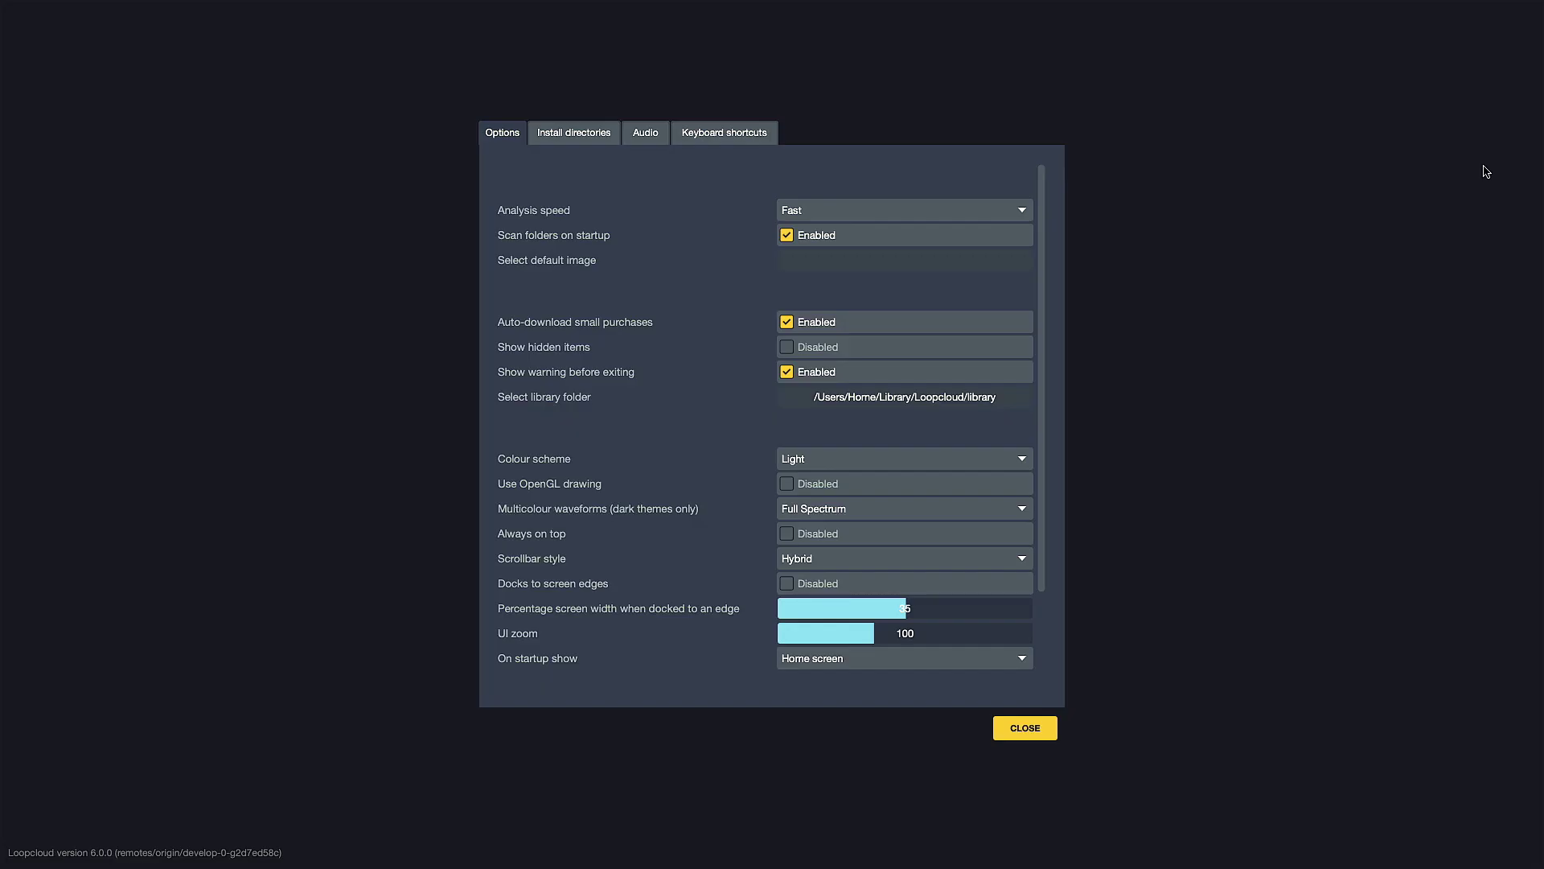
click(843, 465)
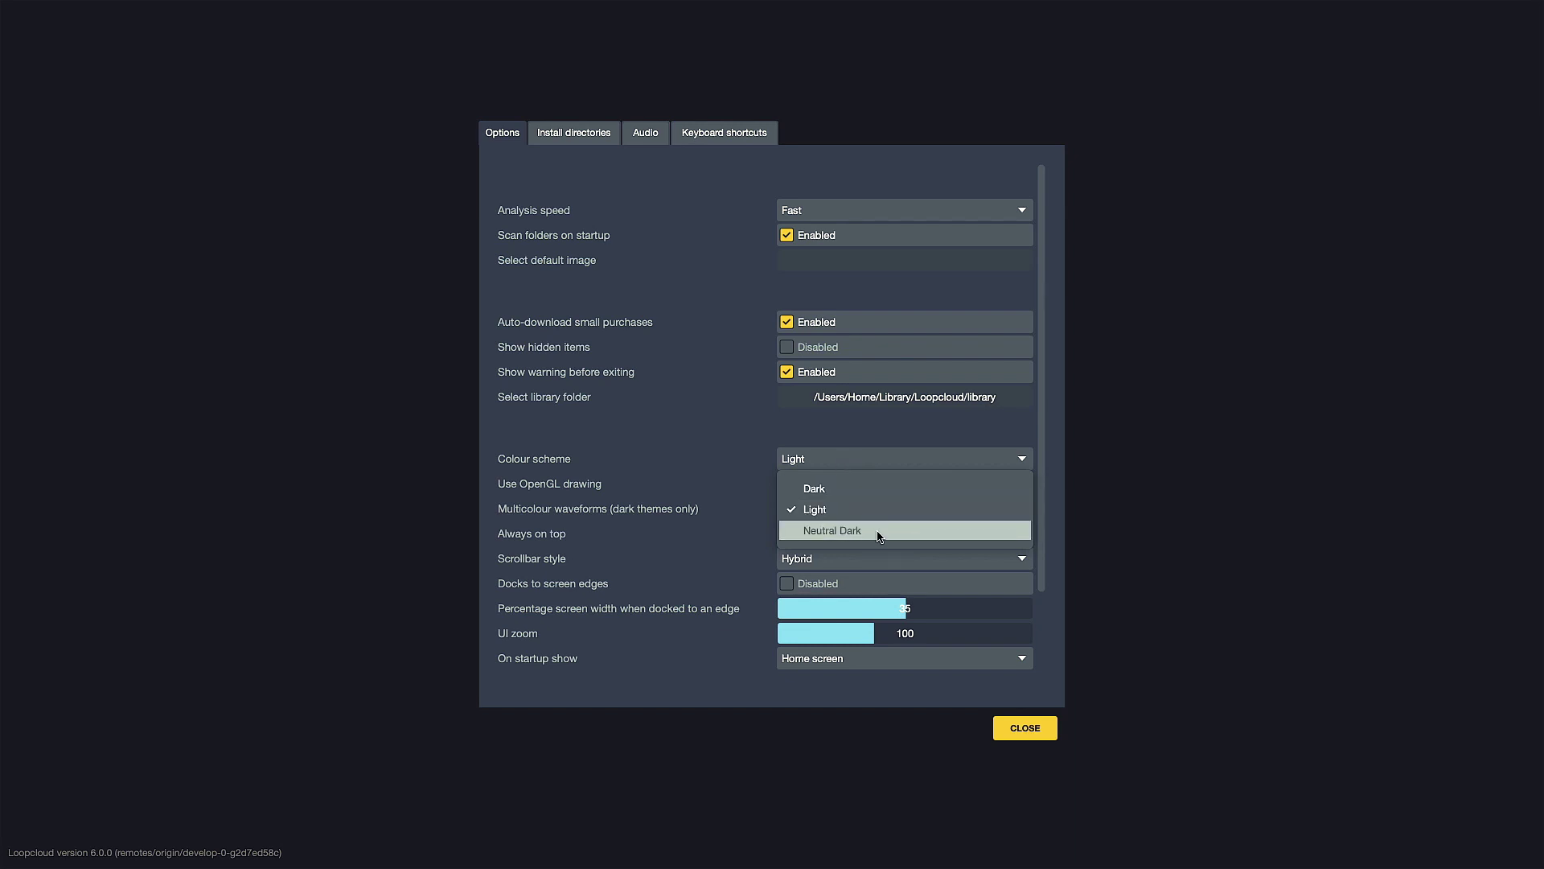
click(878, 531)
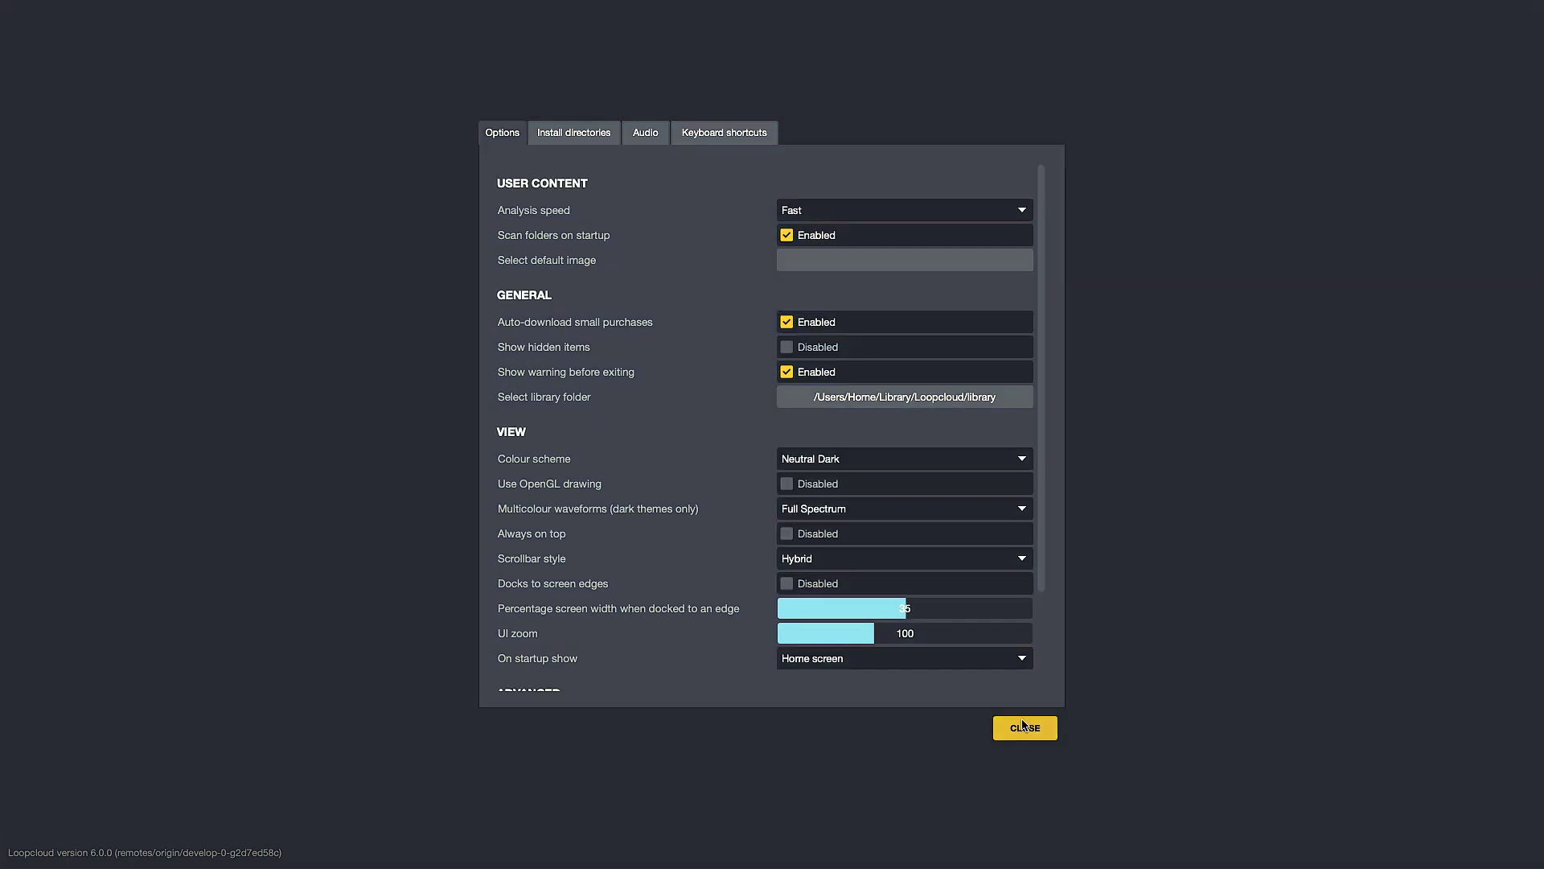
click(1025, 728)
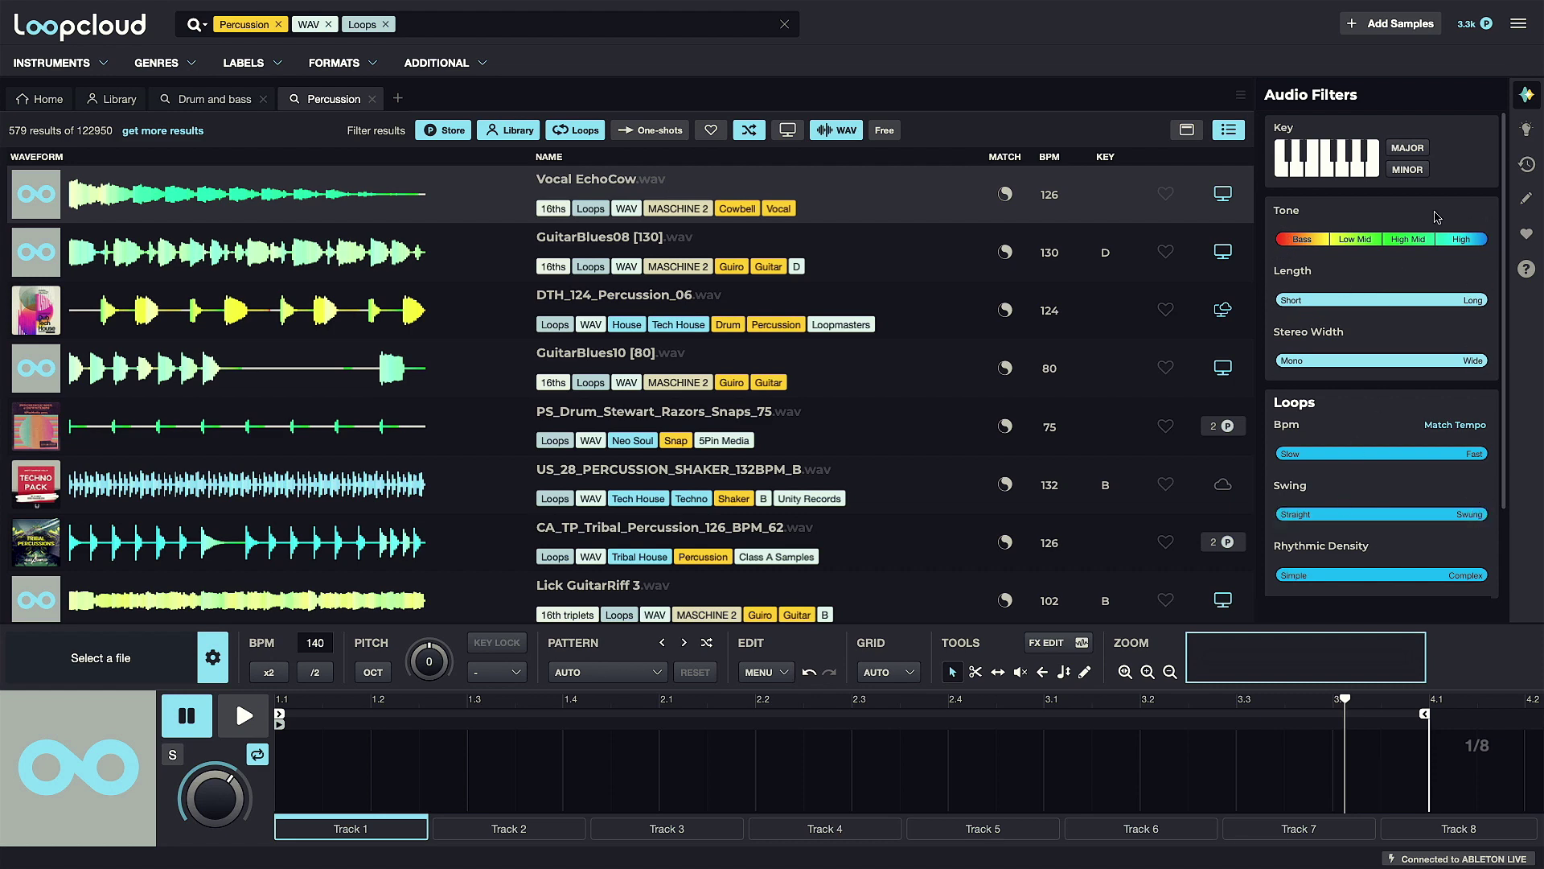
- Limit percussion loops to 134–146 bpm, tone above 3.0kHz, stereo above 56%, rhythmic density above 68%
click(1454, 426)
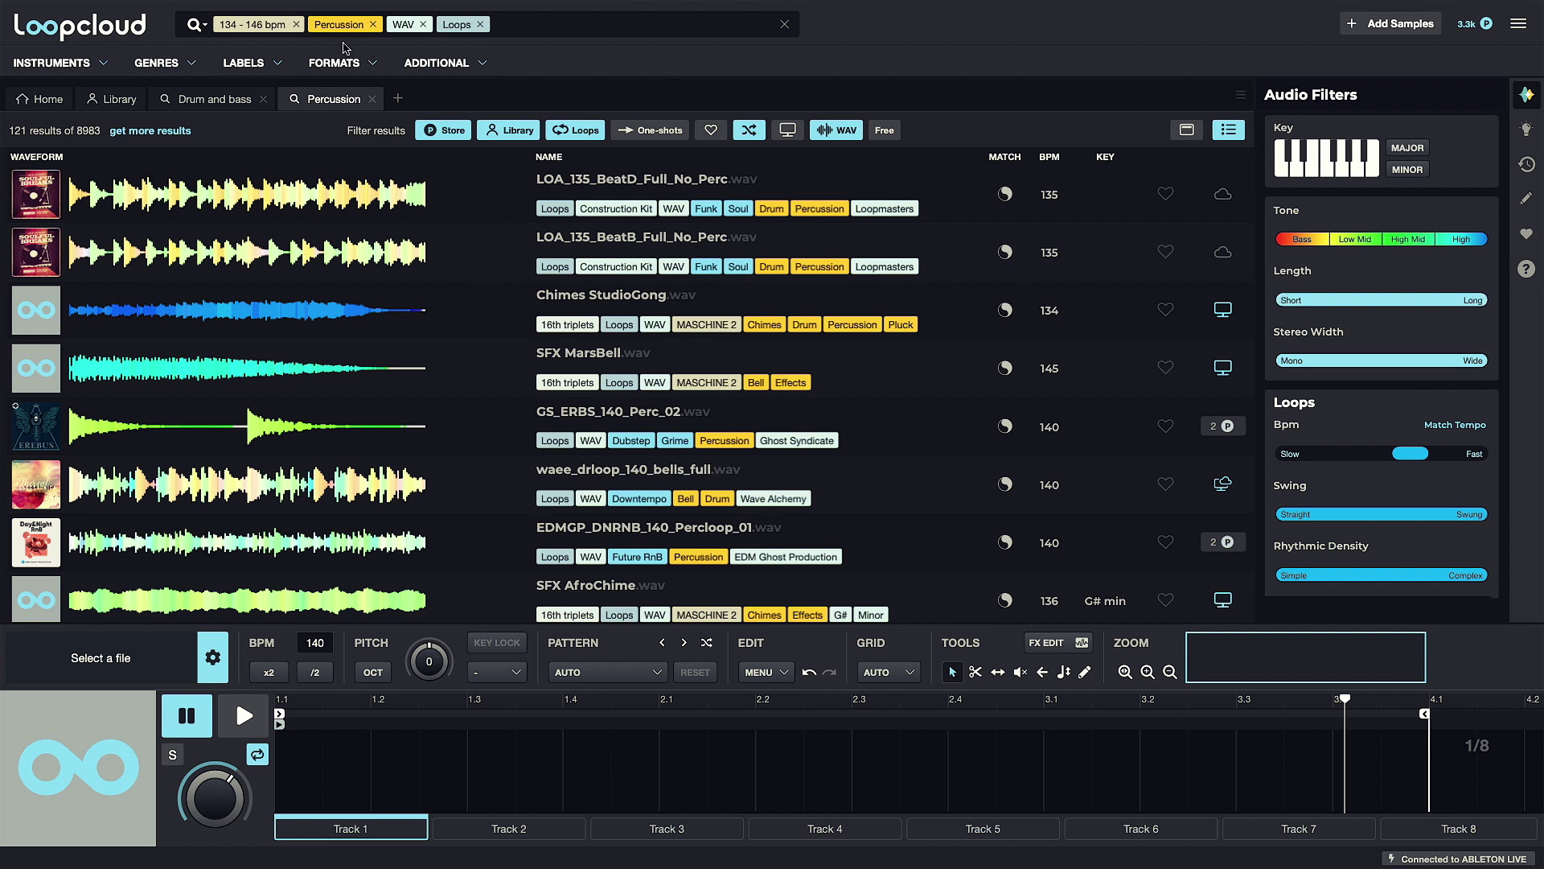
mouse_move(1336, 282)
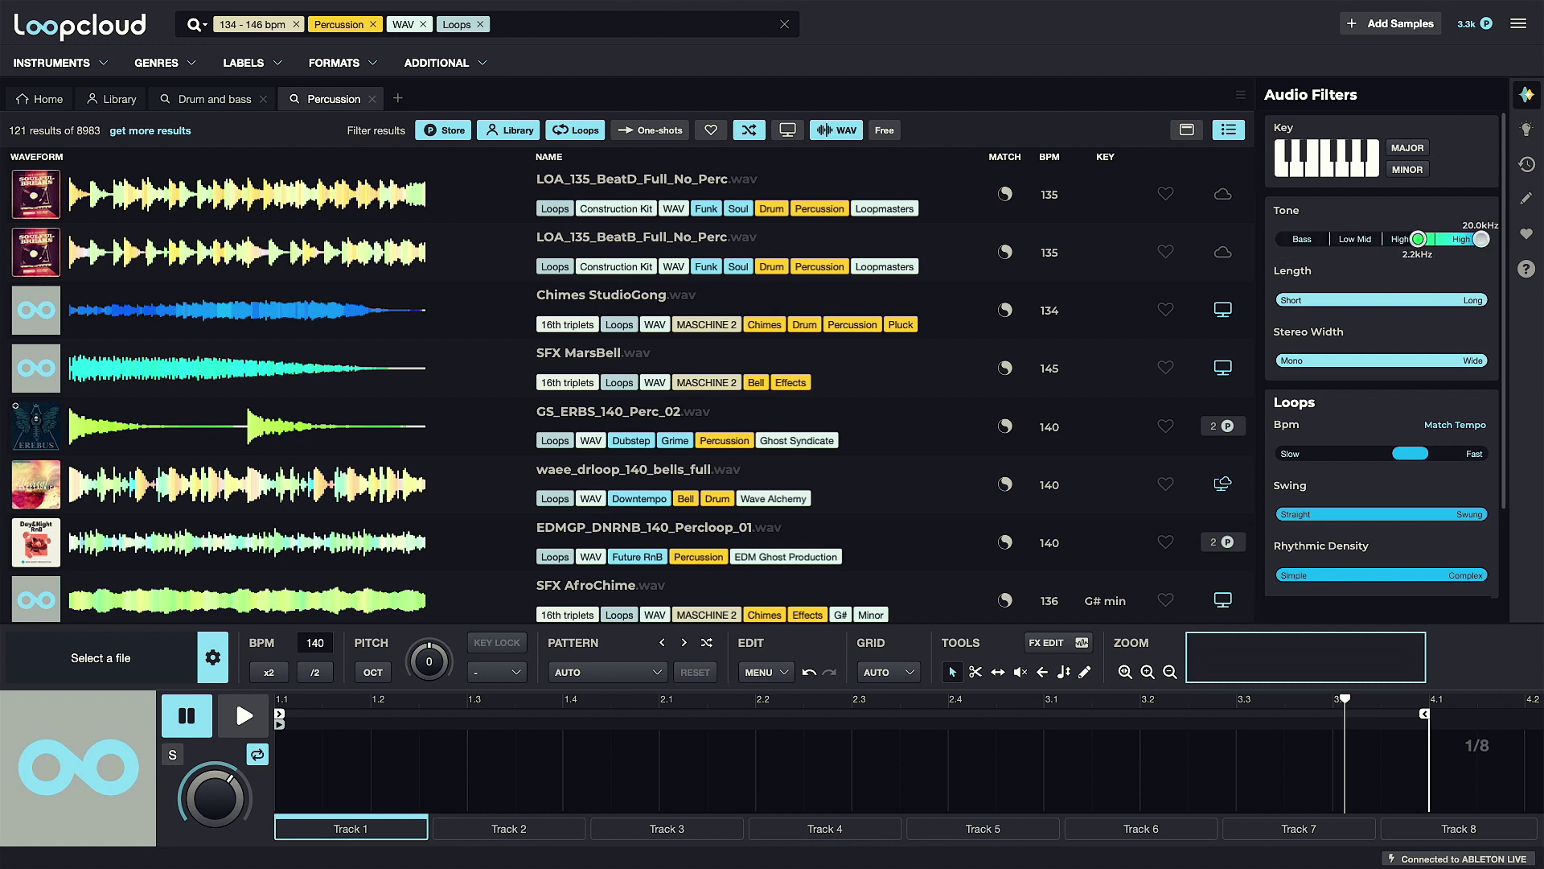
drag(1441, 239, 1441, 239)
mouse_move(1440, 290)
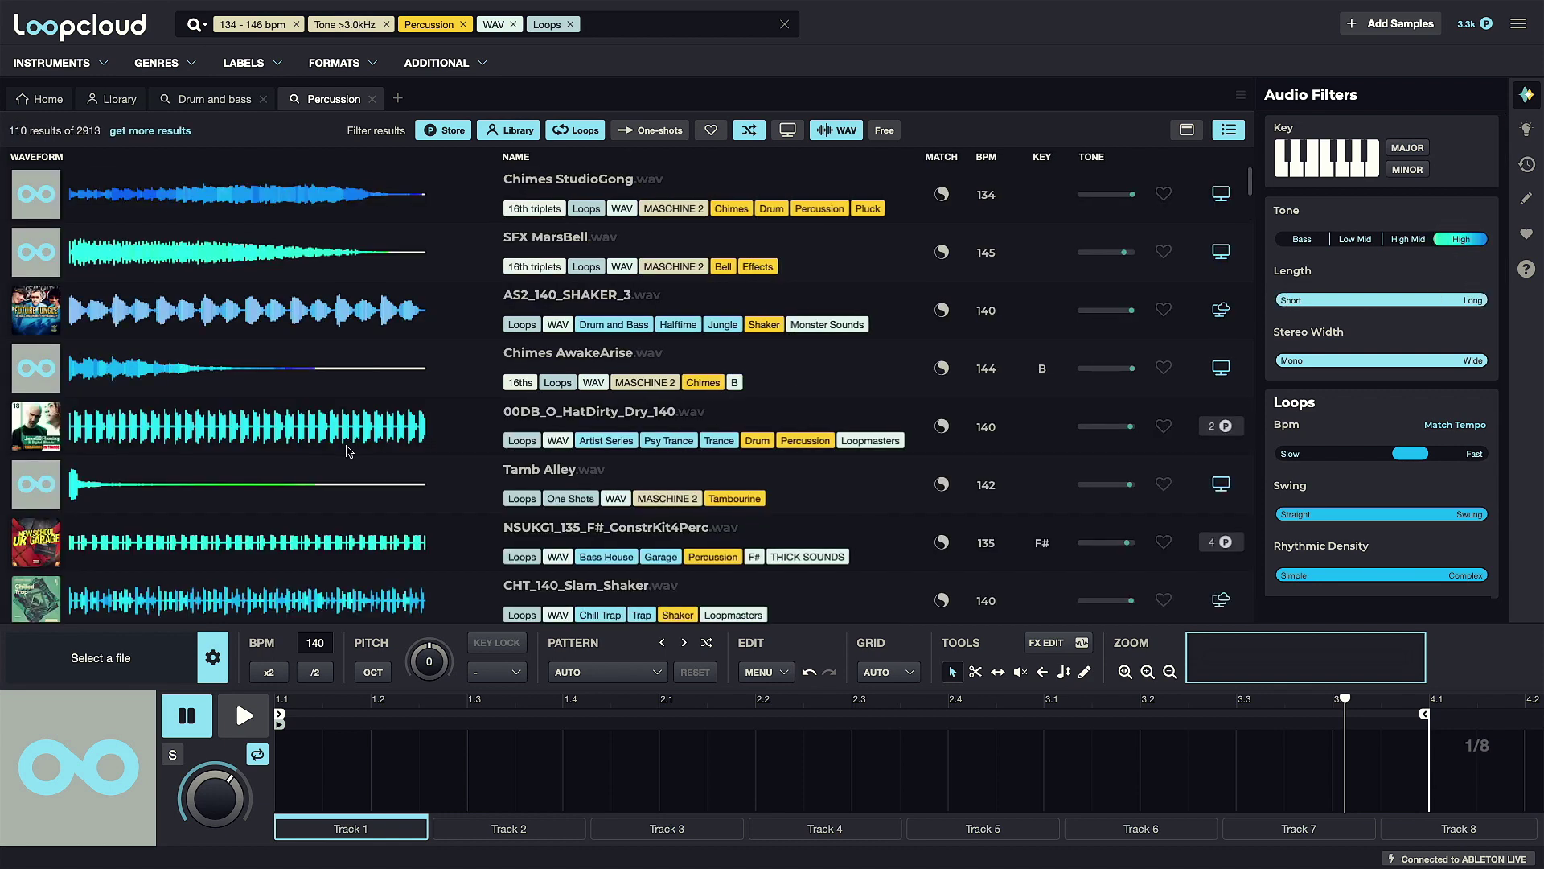
mouse_move(1336, 383)
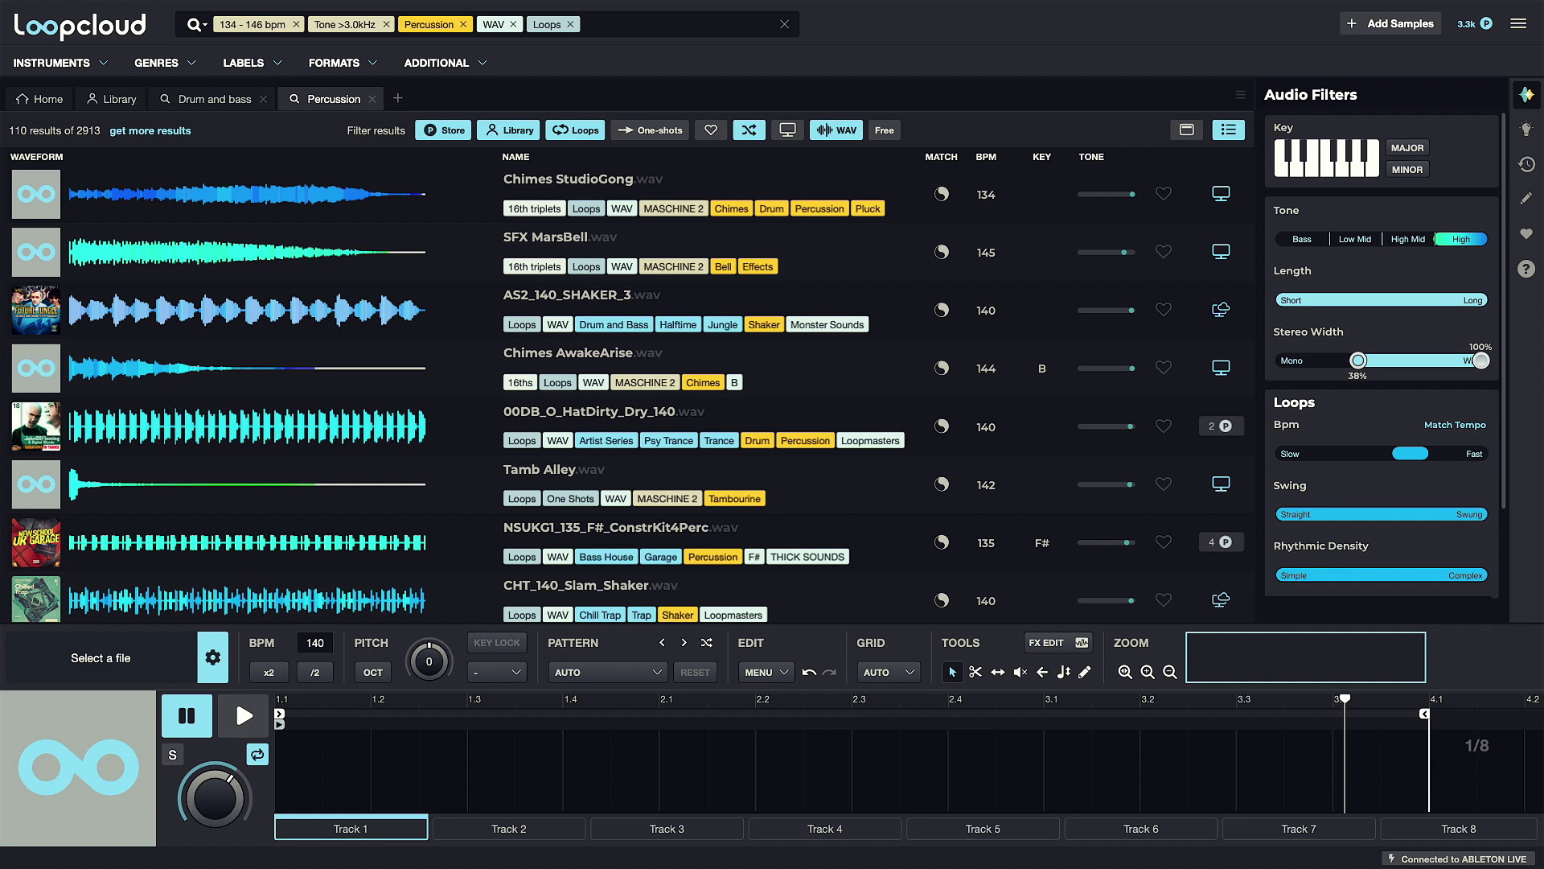
drag(1395, 360, 1395, 361)
mouse_move(1285, 573)
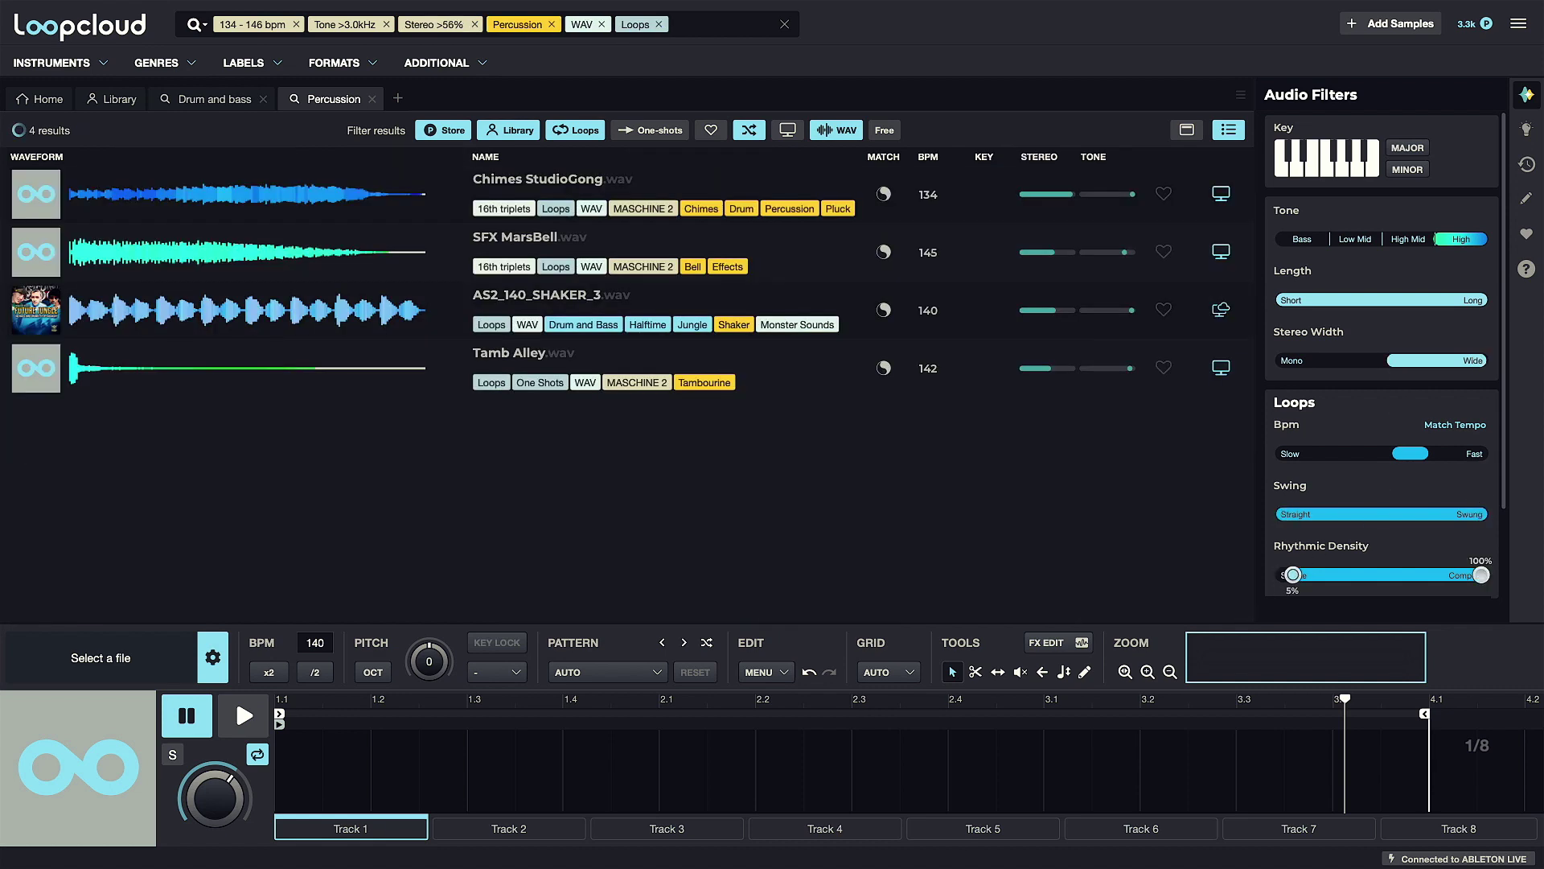
drag(1293, 574, 1416, 573)
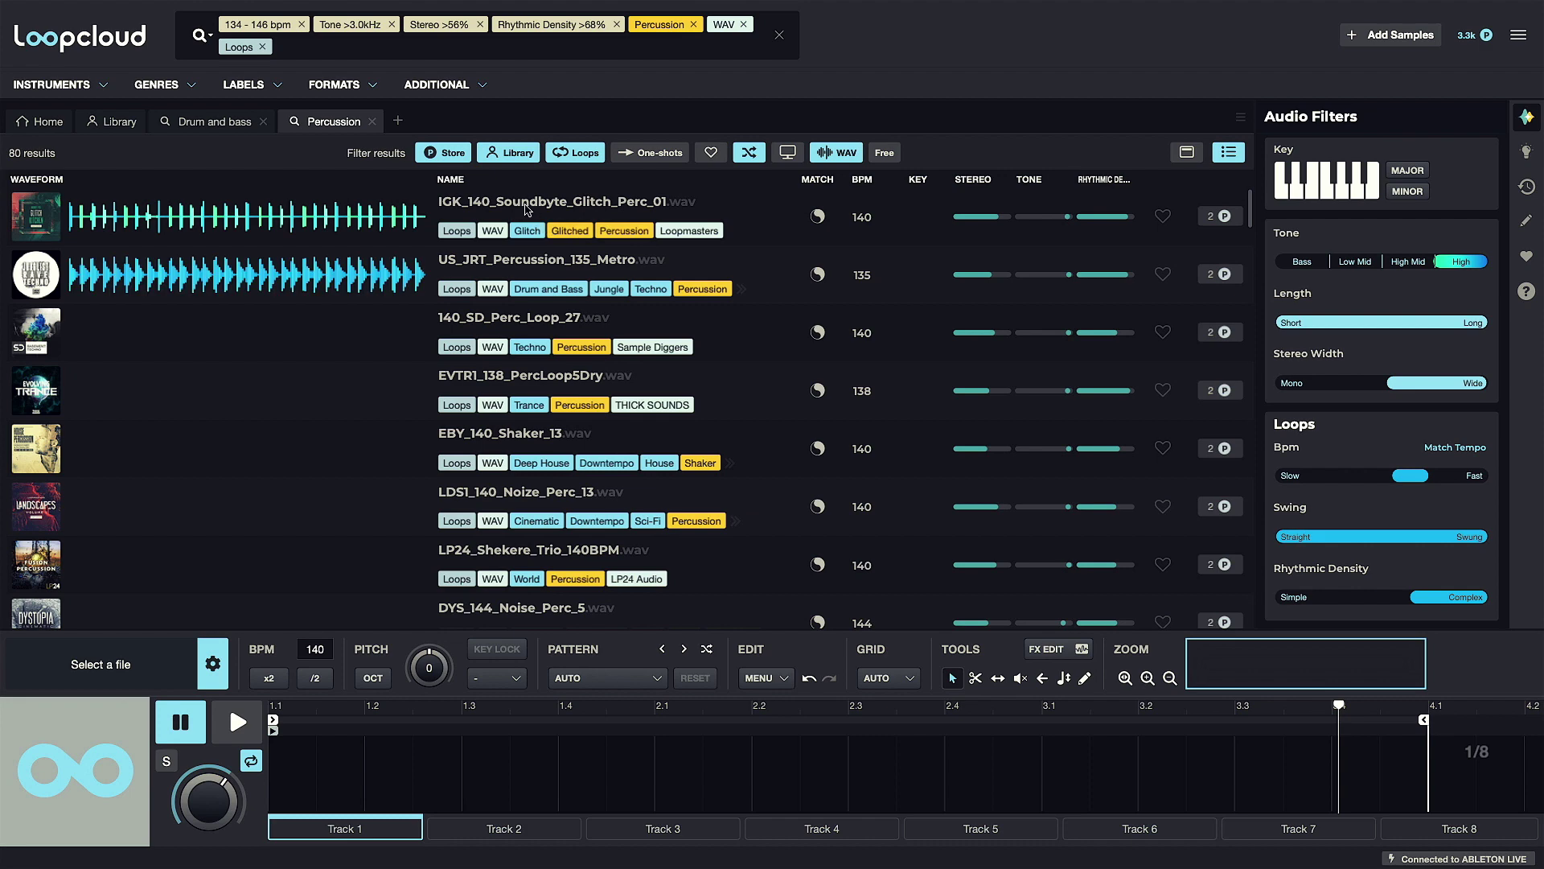
- Audition the top results, from IGK_140_Soundbyte_Glitch_Perc_01 down to EVTR1_138_PercLoop5Dry
click(525, 209)
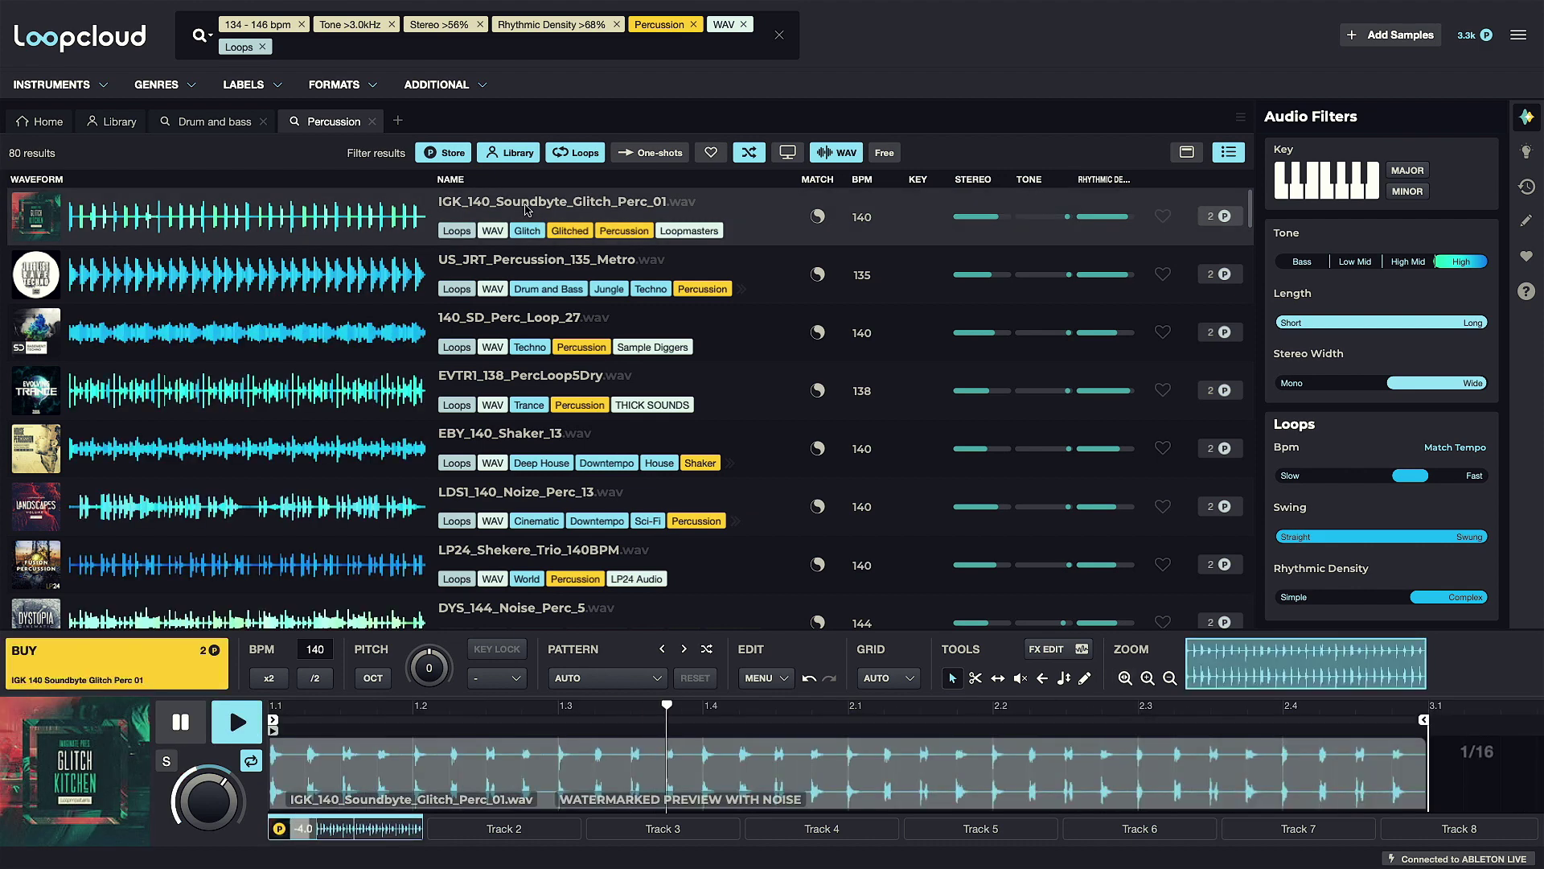
key(Down)
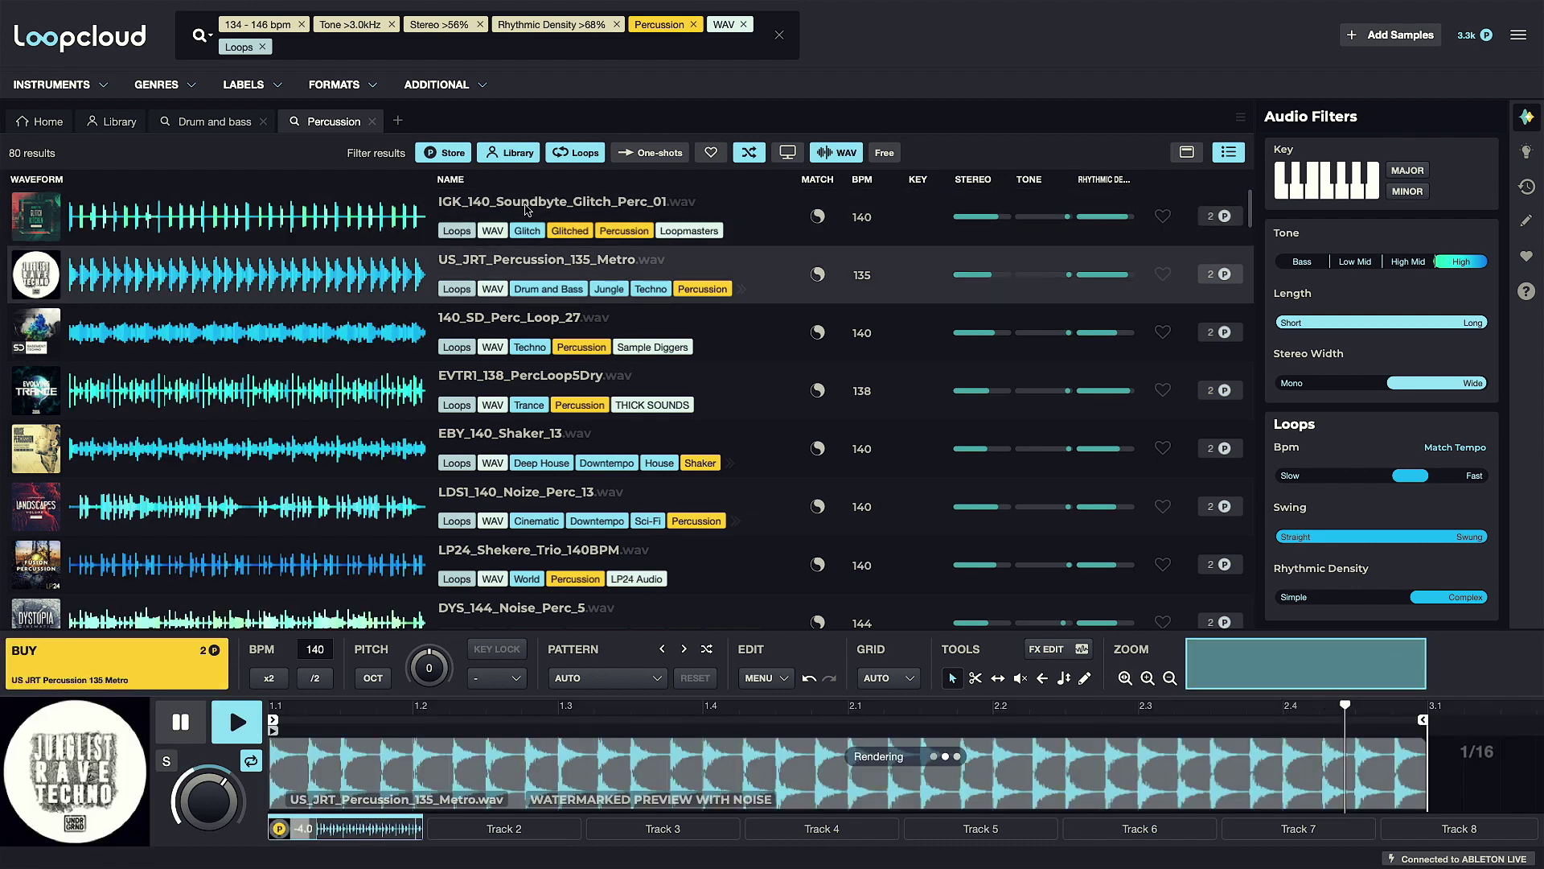
key(Down)
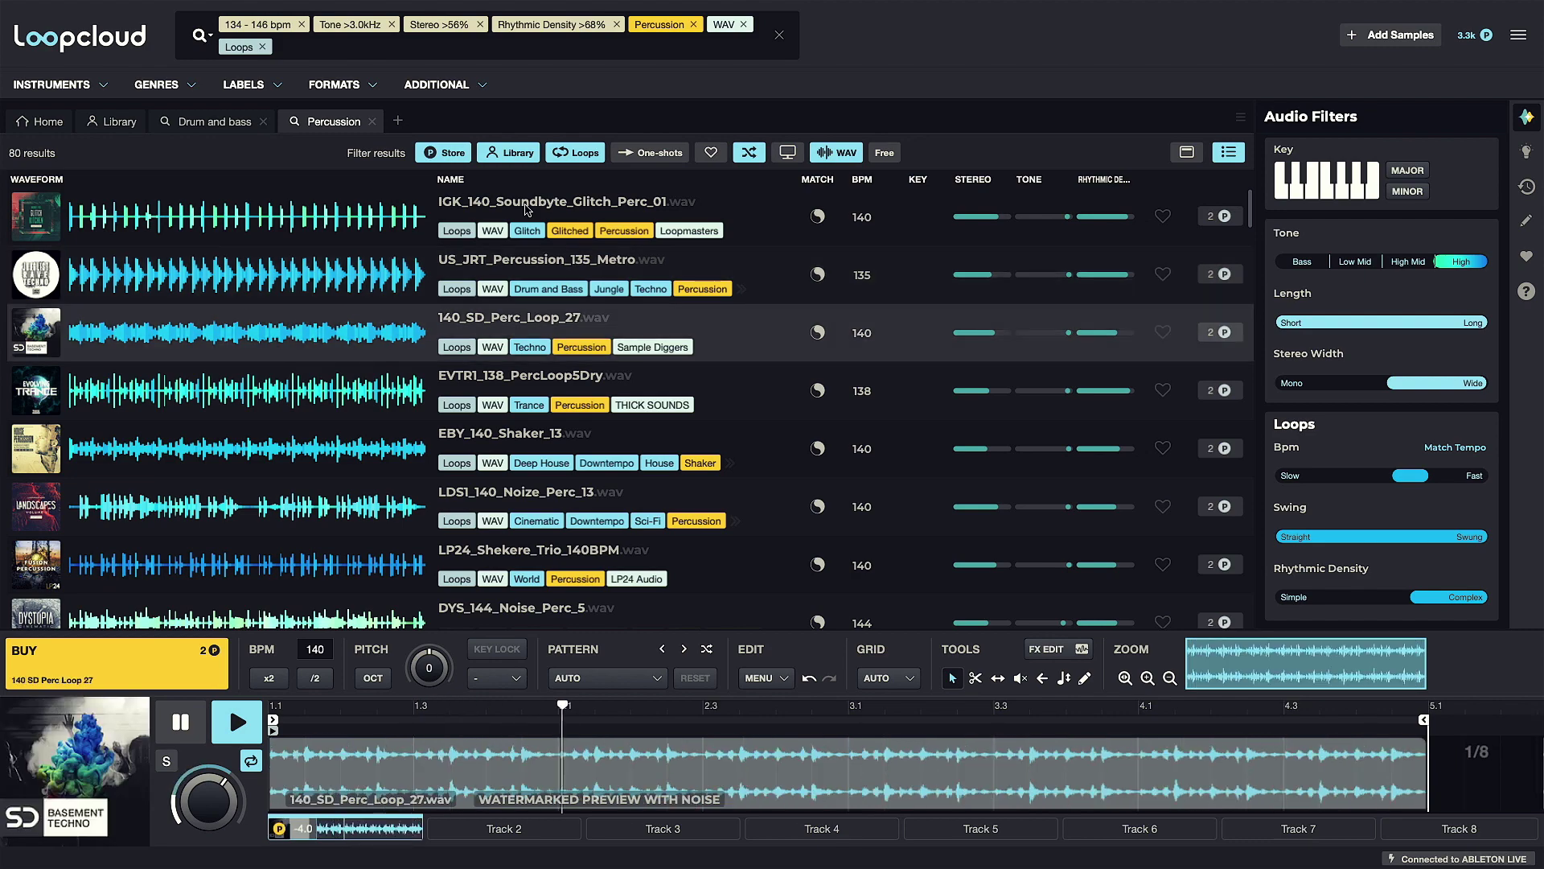
key(Down)
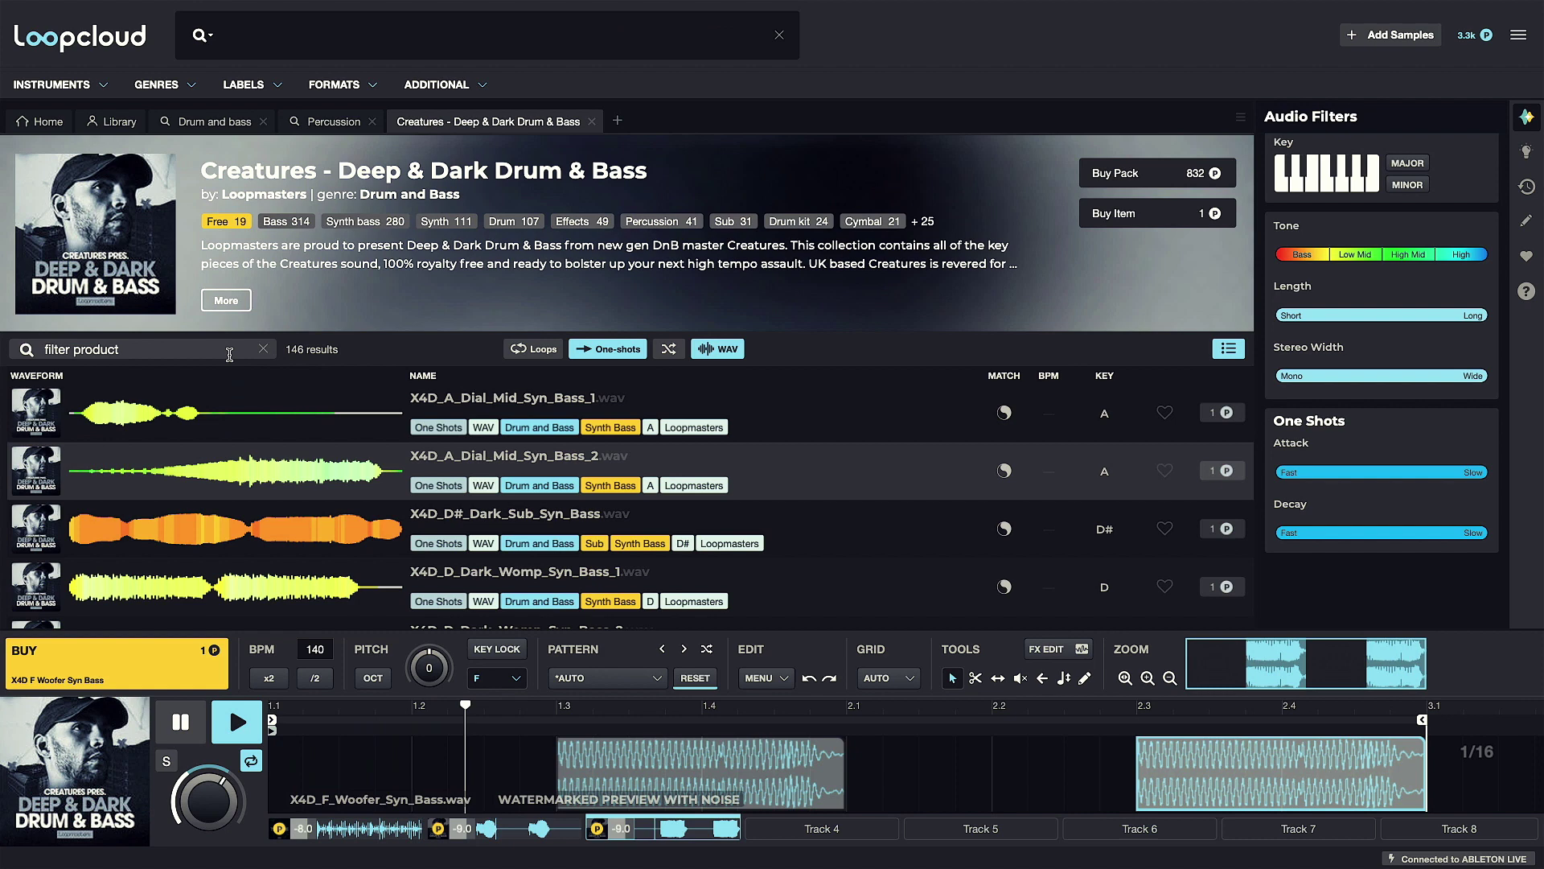
- Filter the Creatures – Deep & Dark Drum & Bass pack by the Bass tag
click(230, 355)
text(bass)
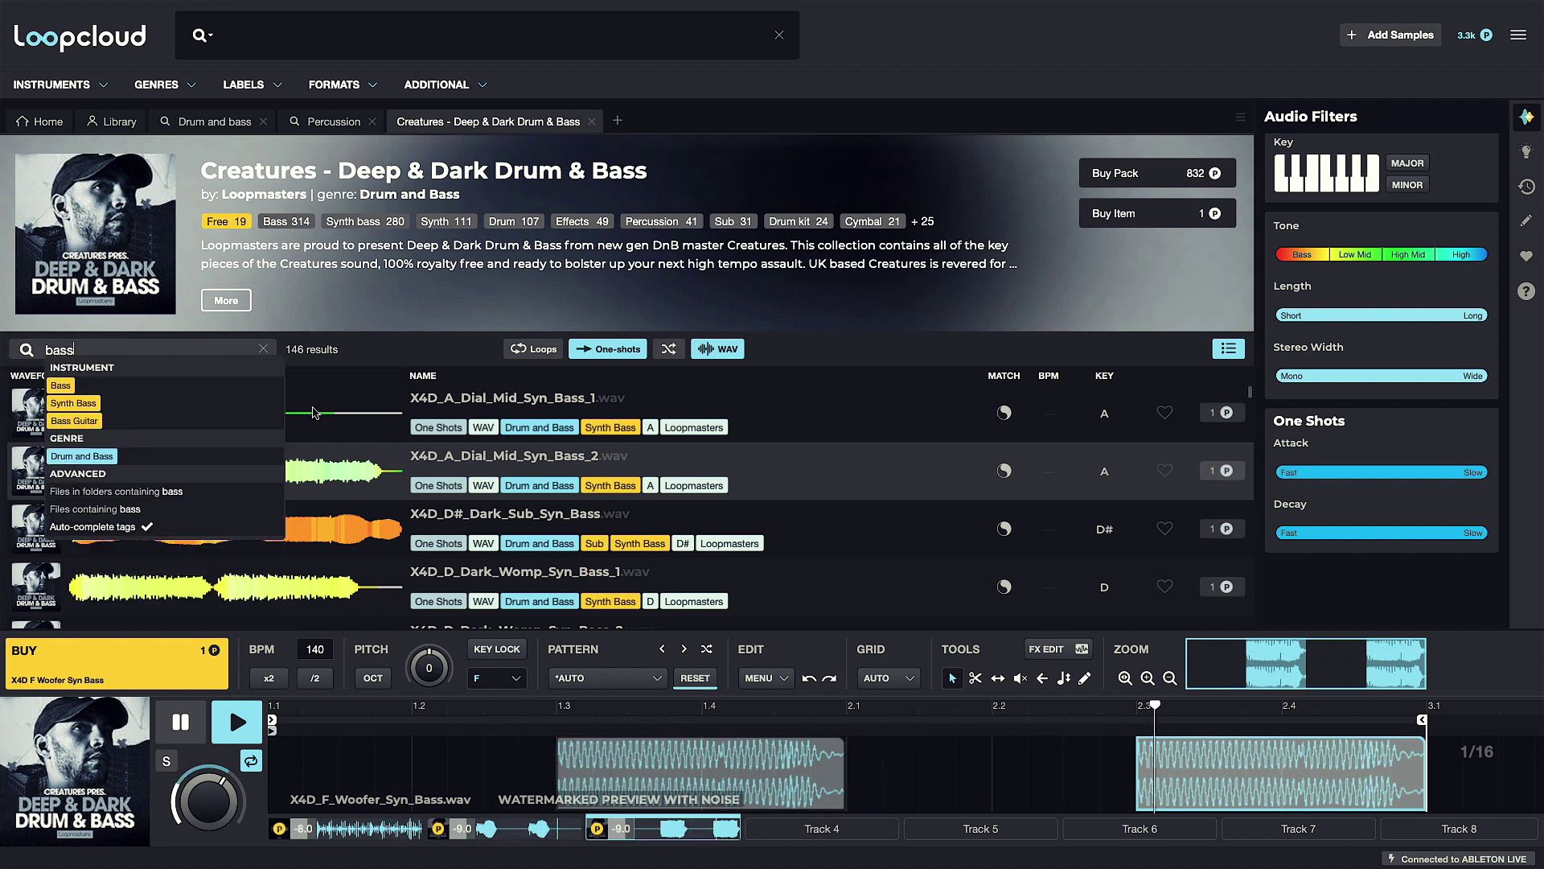
click(61, 386)
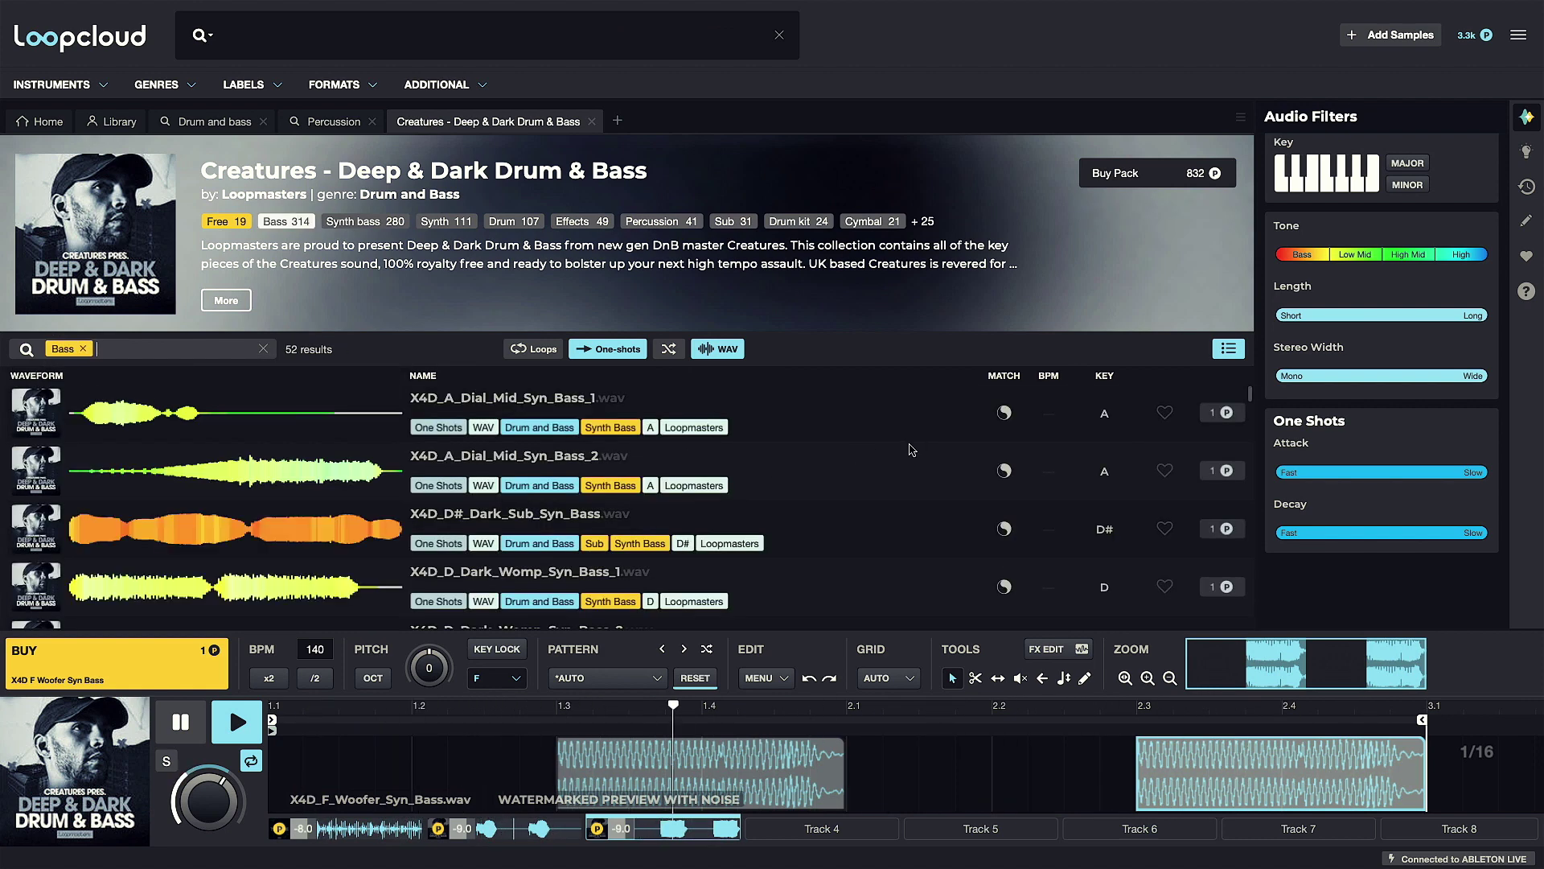
- Keep one-shots with attack above 163ms and length under 1.6s, then preview the first and third results
drag(1280, 473, 1376, 473)
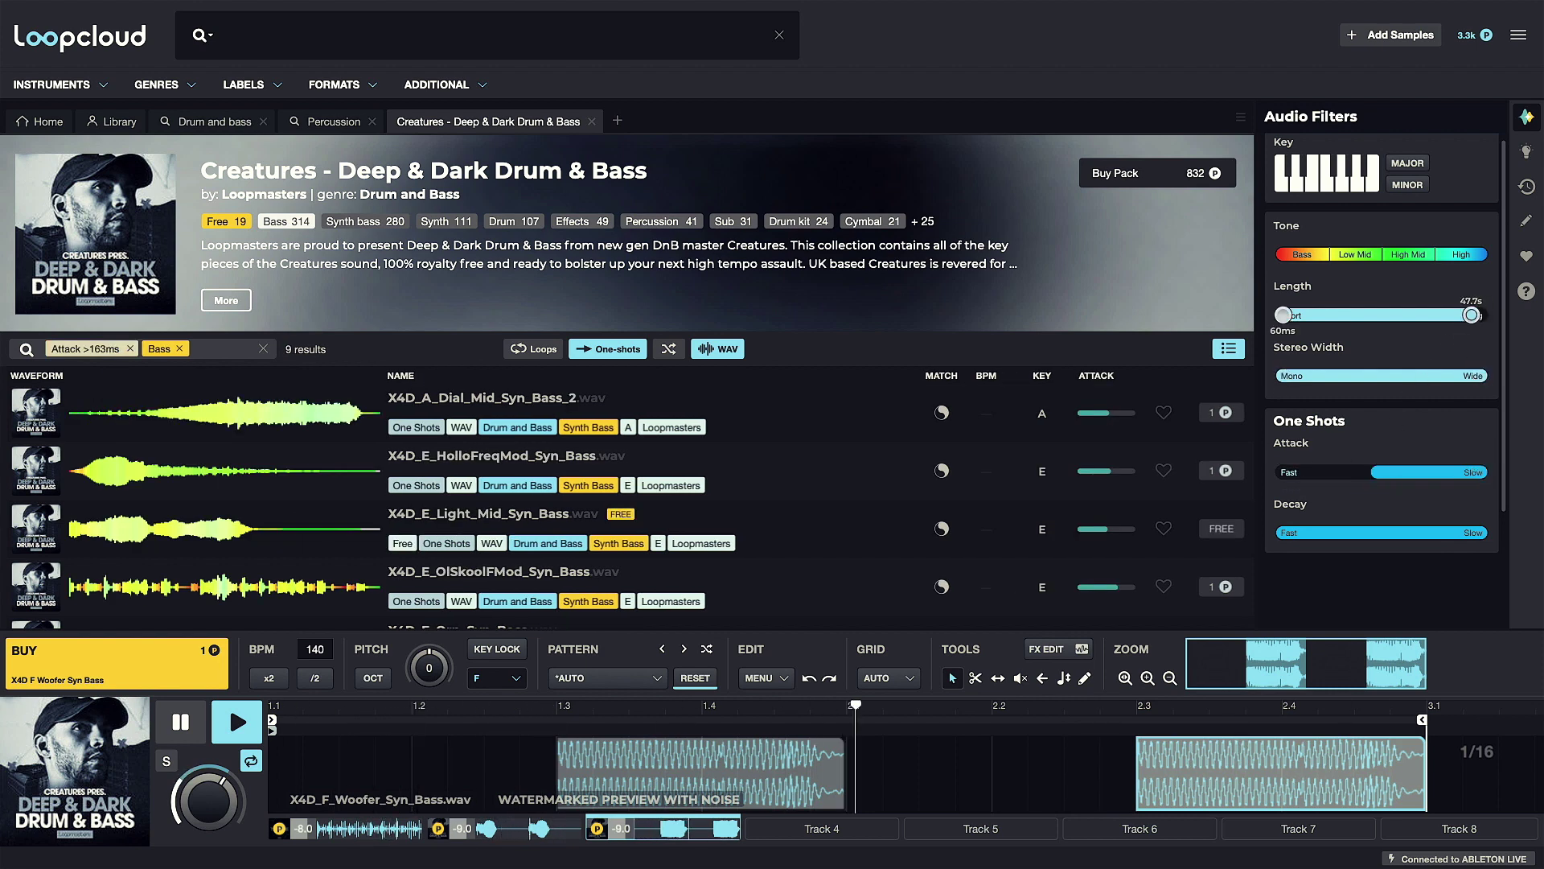
drag(1472, 314, 1353, 315)
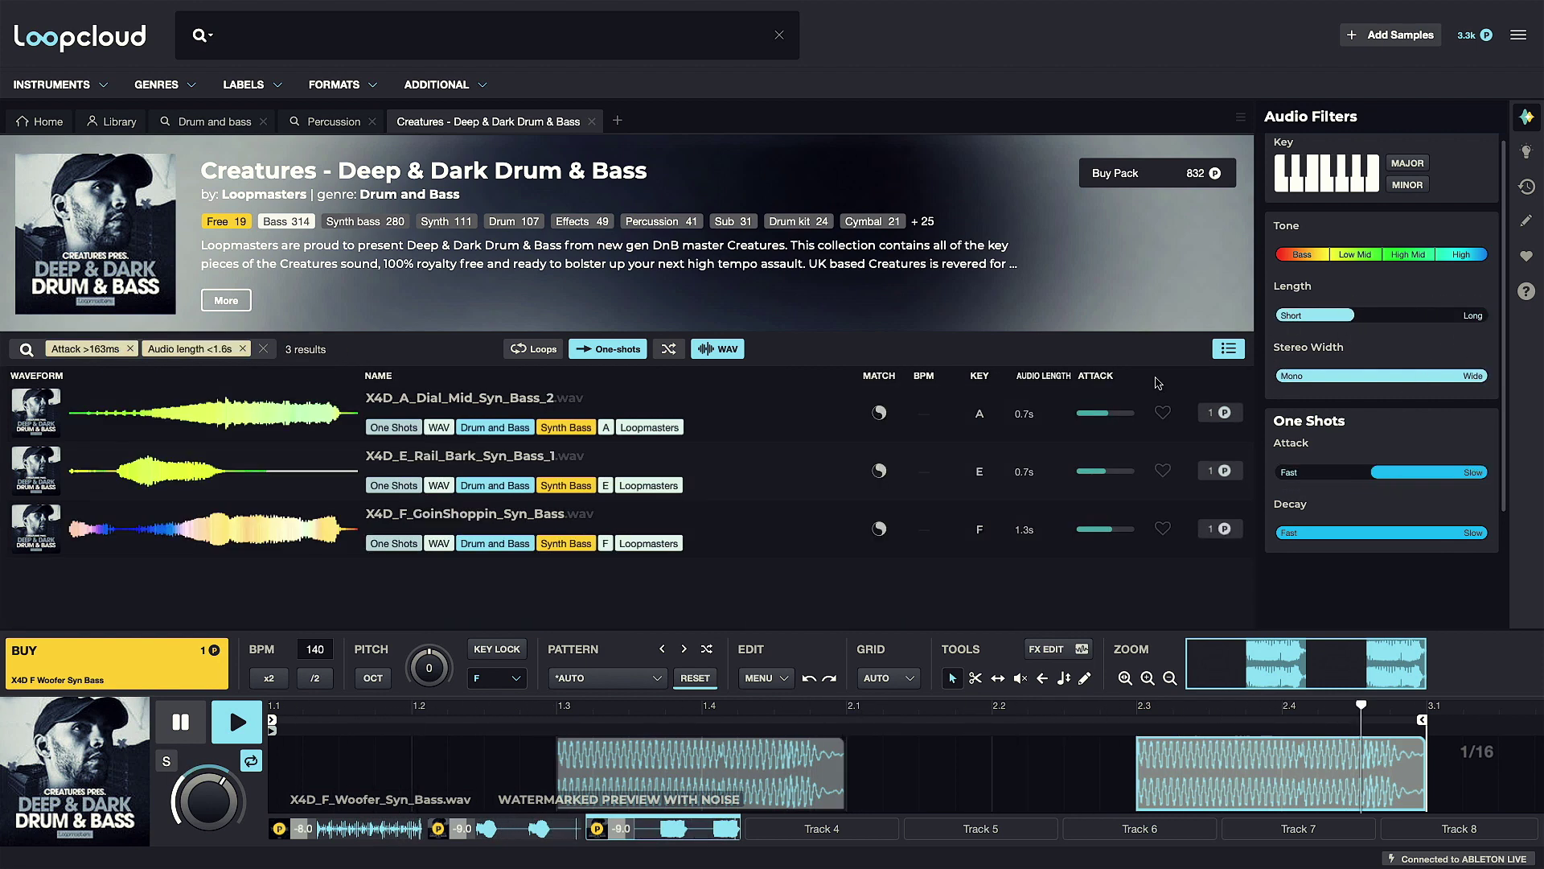
click(499, 402)
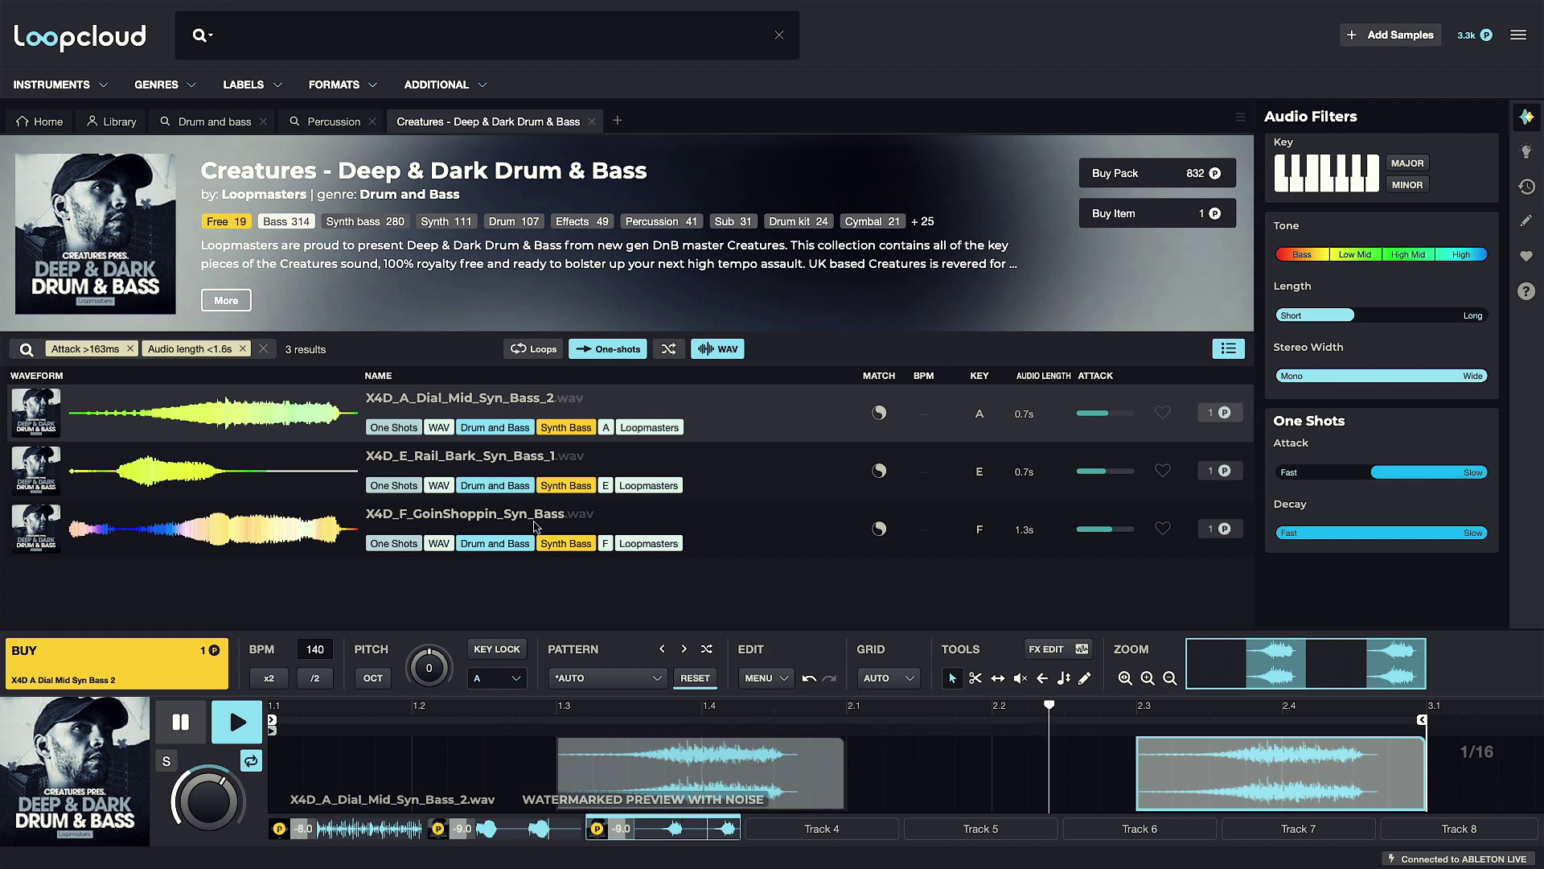
click(477, 524)
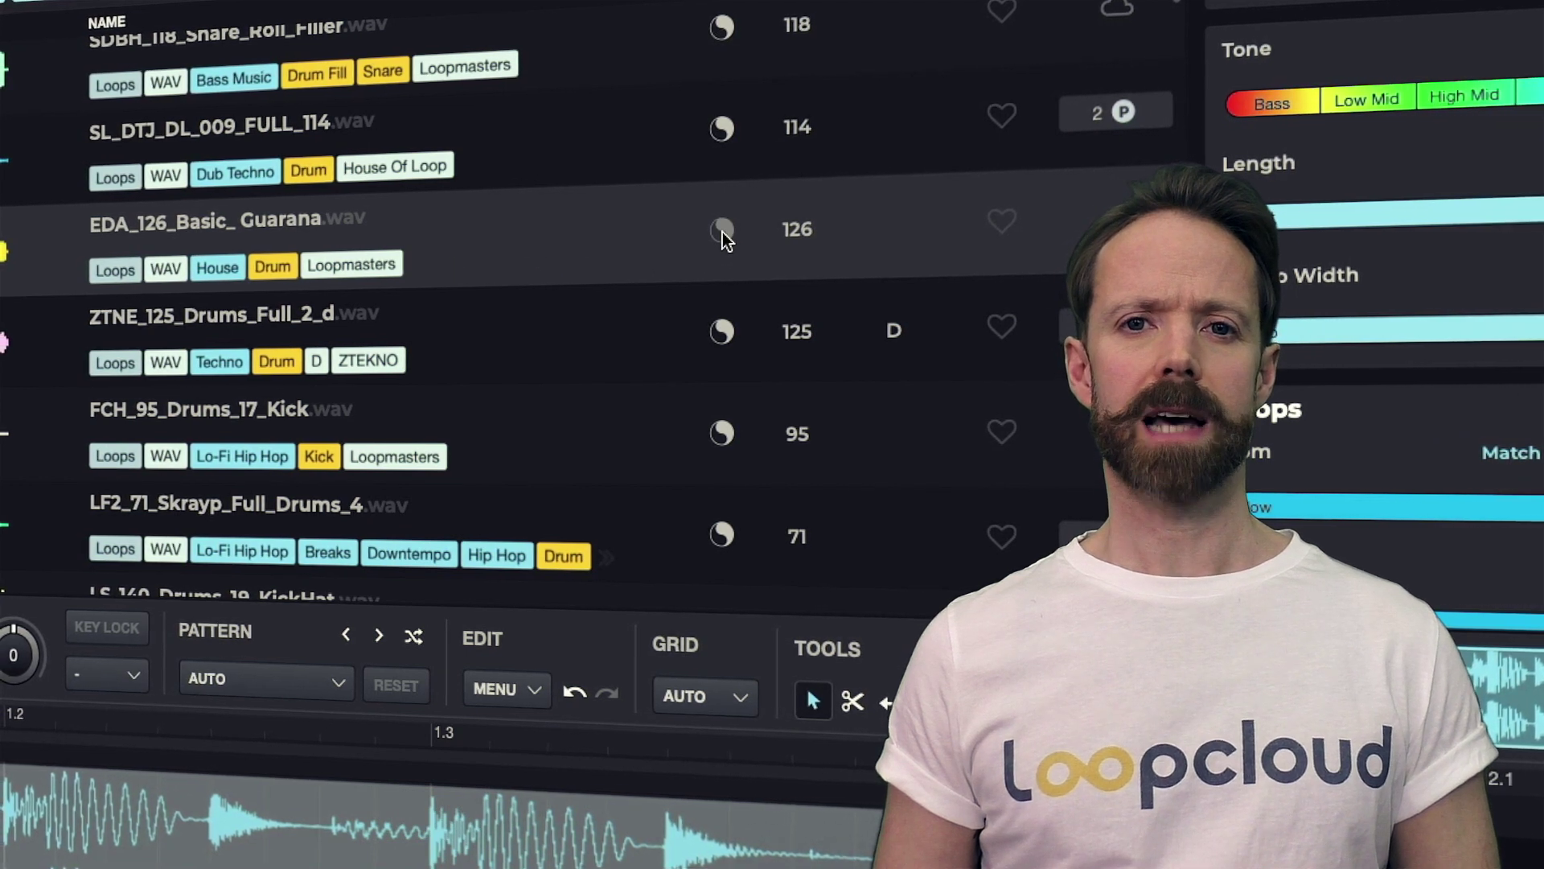
mouse_move(721, 231)
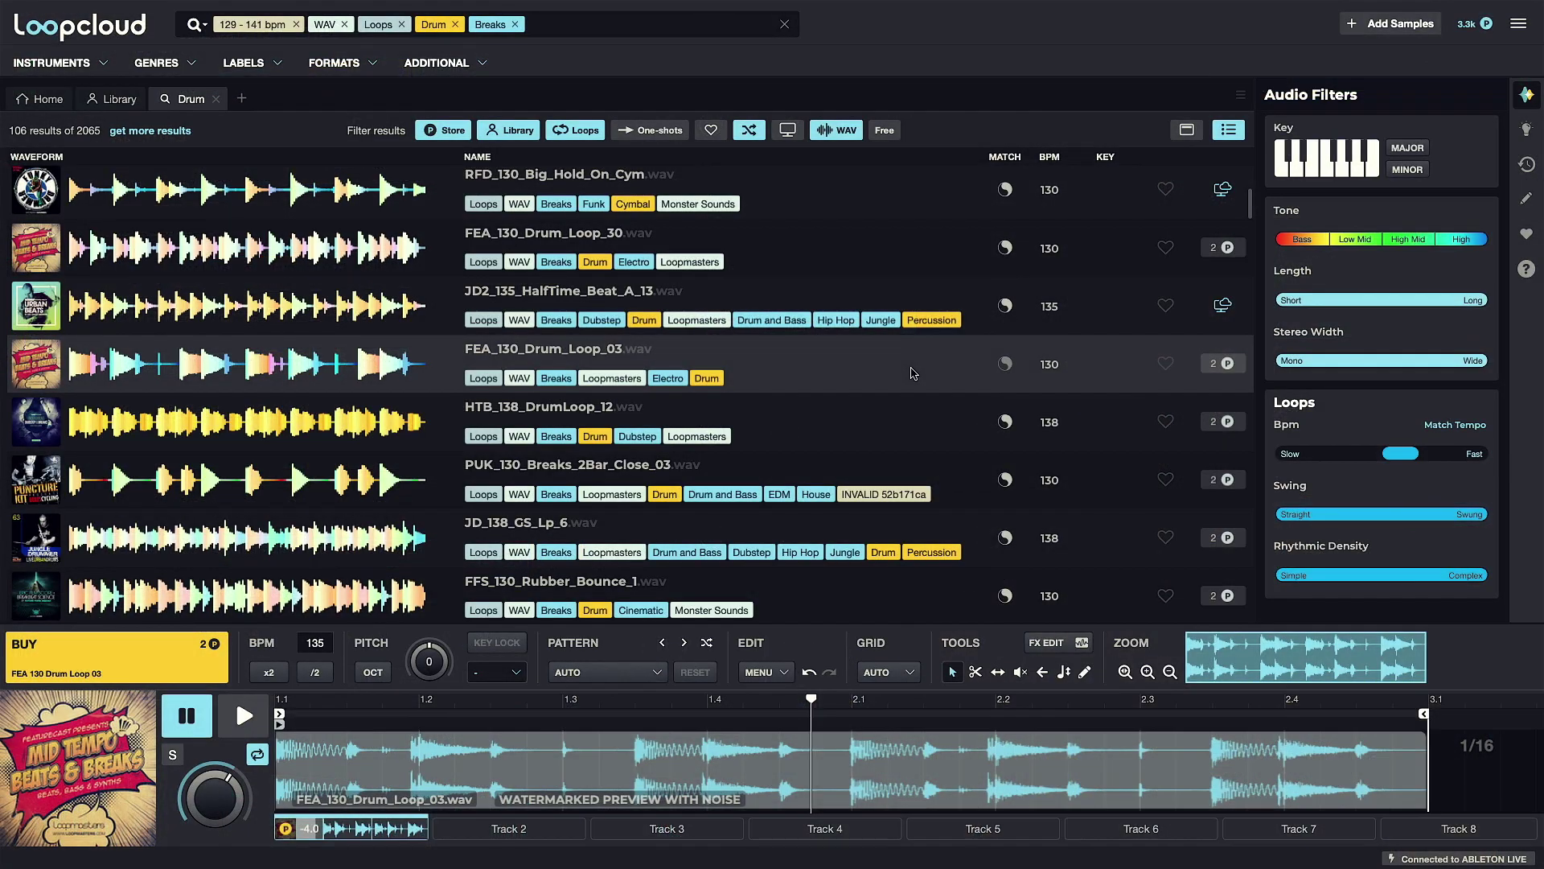
- Find sounds similar to FEA_130_Drum_Loop_03 in a new tab
click(1005, 366)
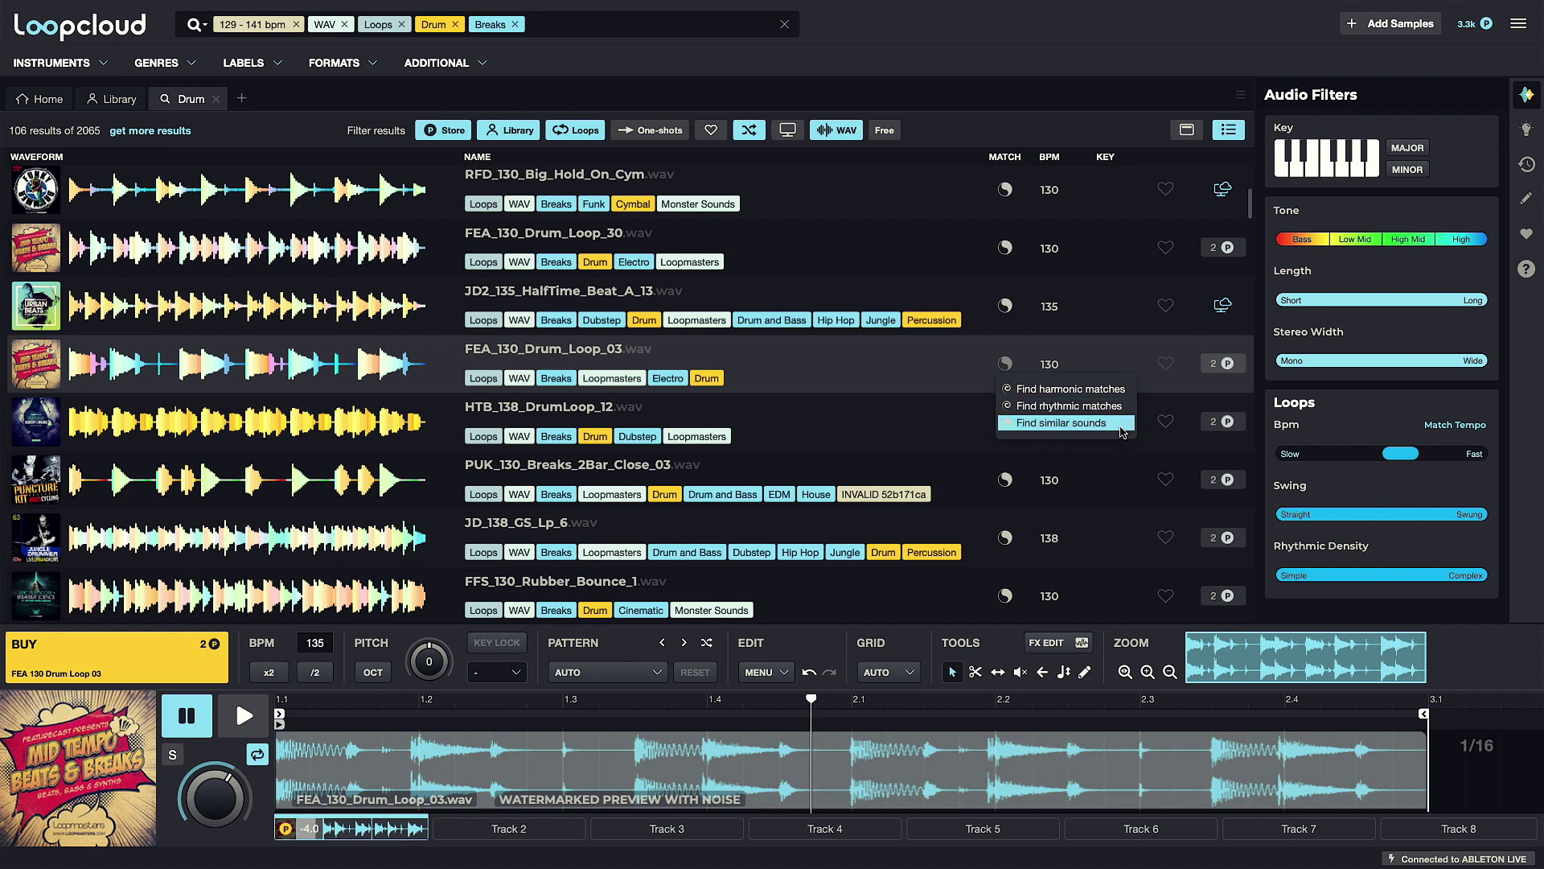
click(946, 392)
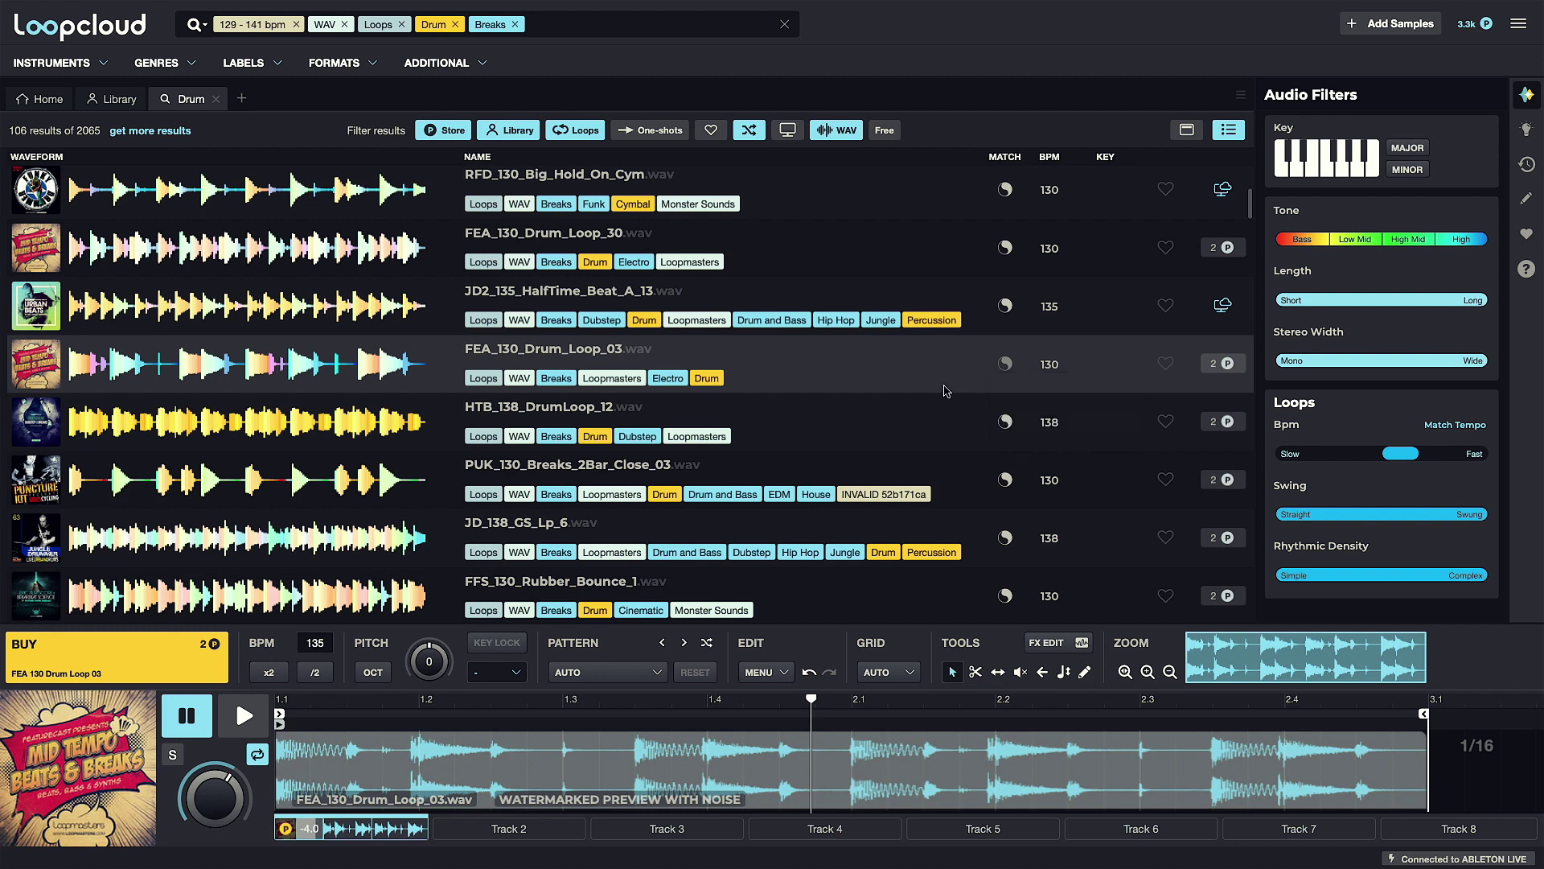
key(space)
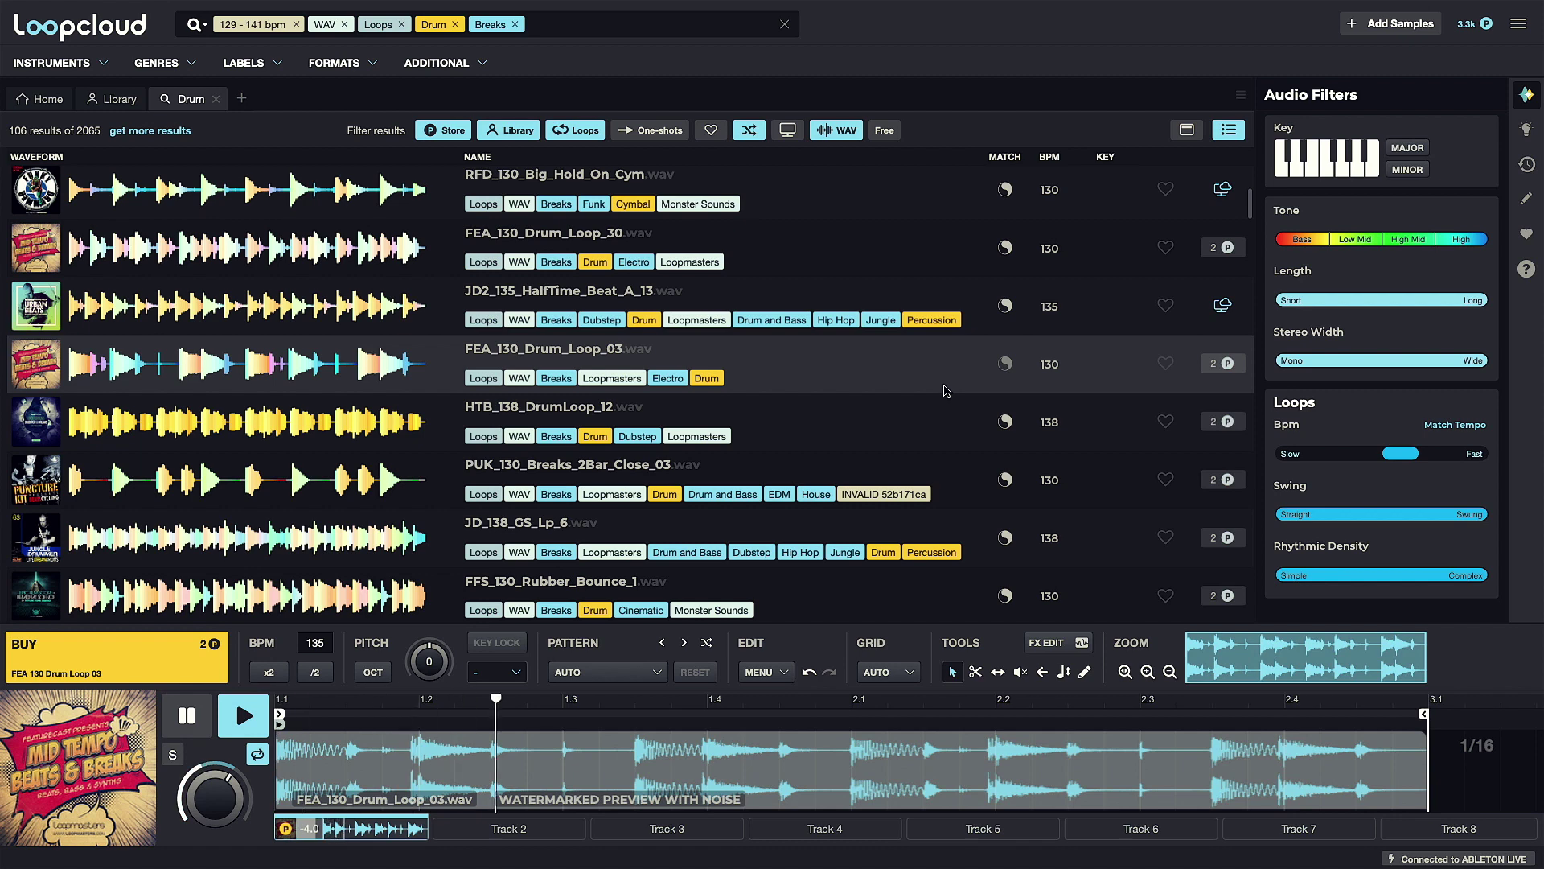
key(space)
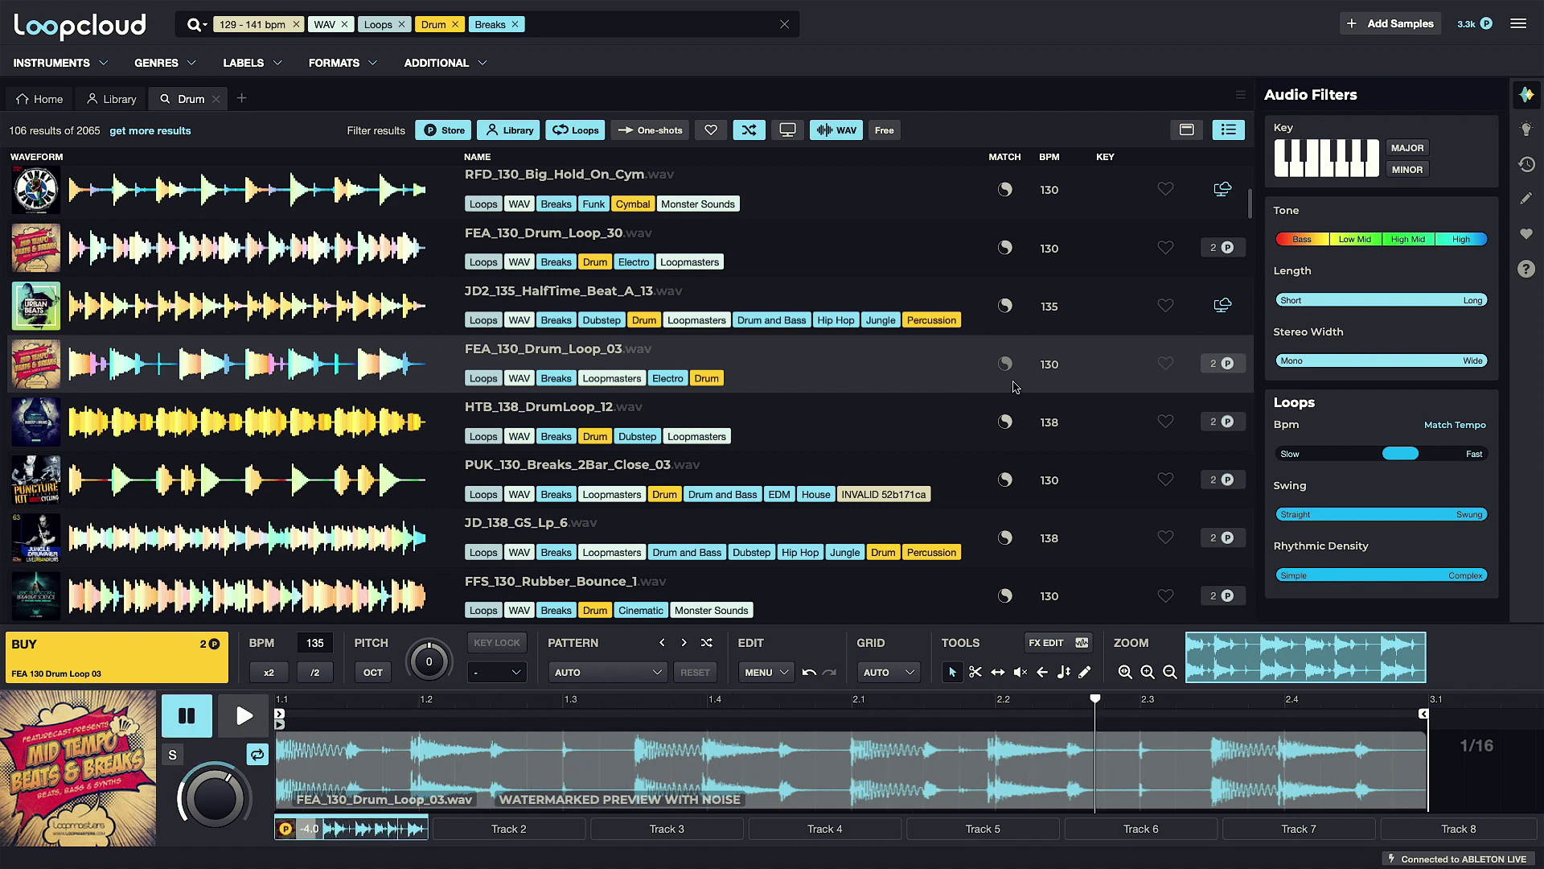
click(1005, 364)
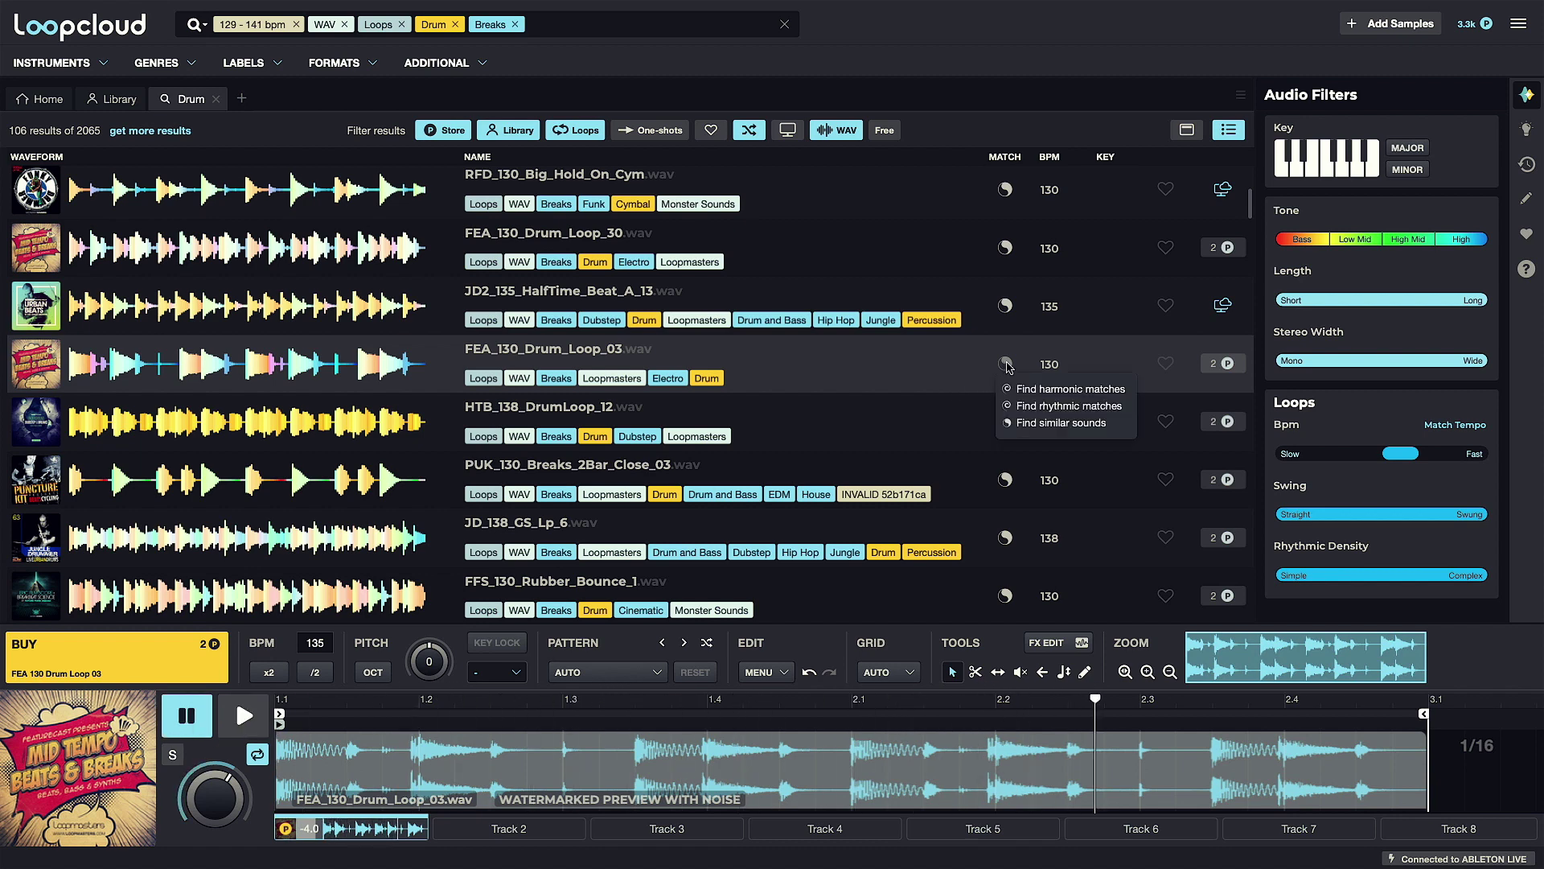
click(1117, 424)
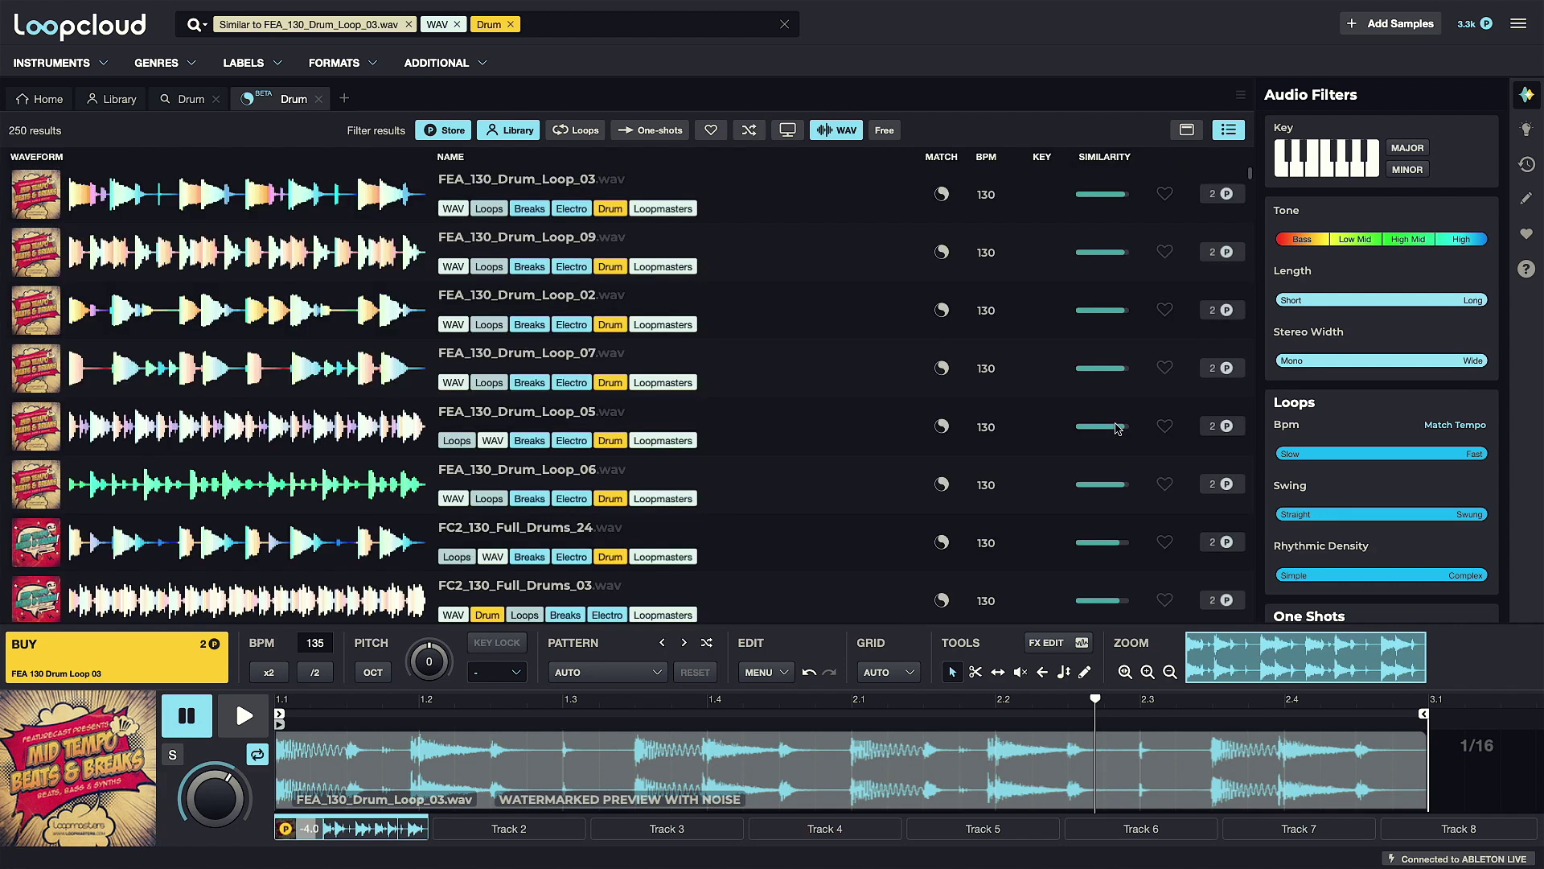
- Audition matches FEA_130_Drum_Loop_09, FEA_130_Drum_Loop_05, FC2_130_Full_Drums_03 and KK_128_K1_FullLoopWithShaker
click(513, 242)
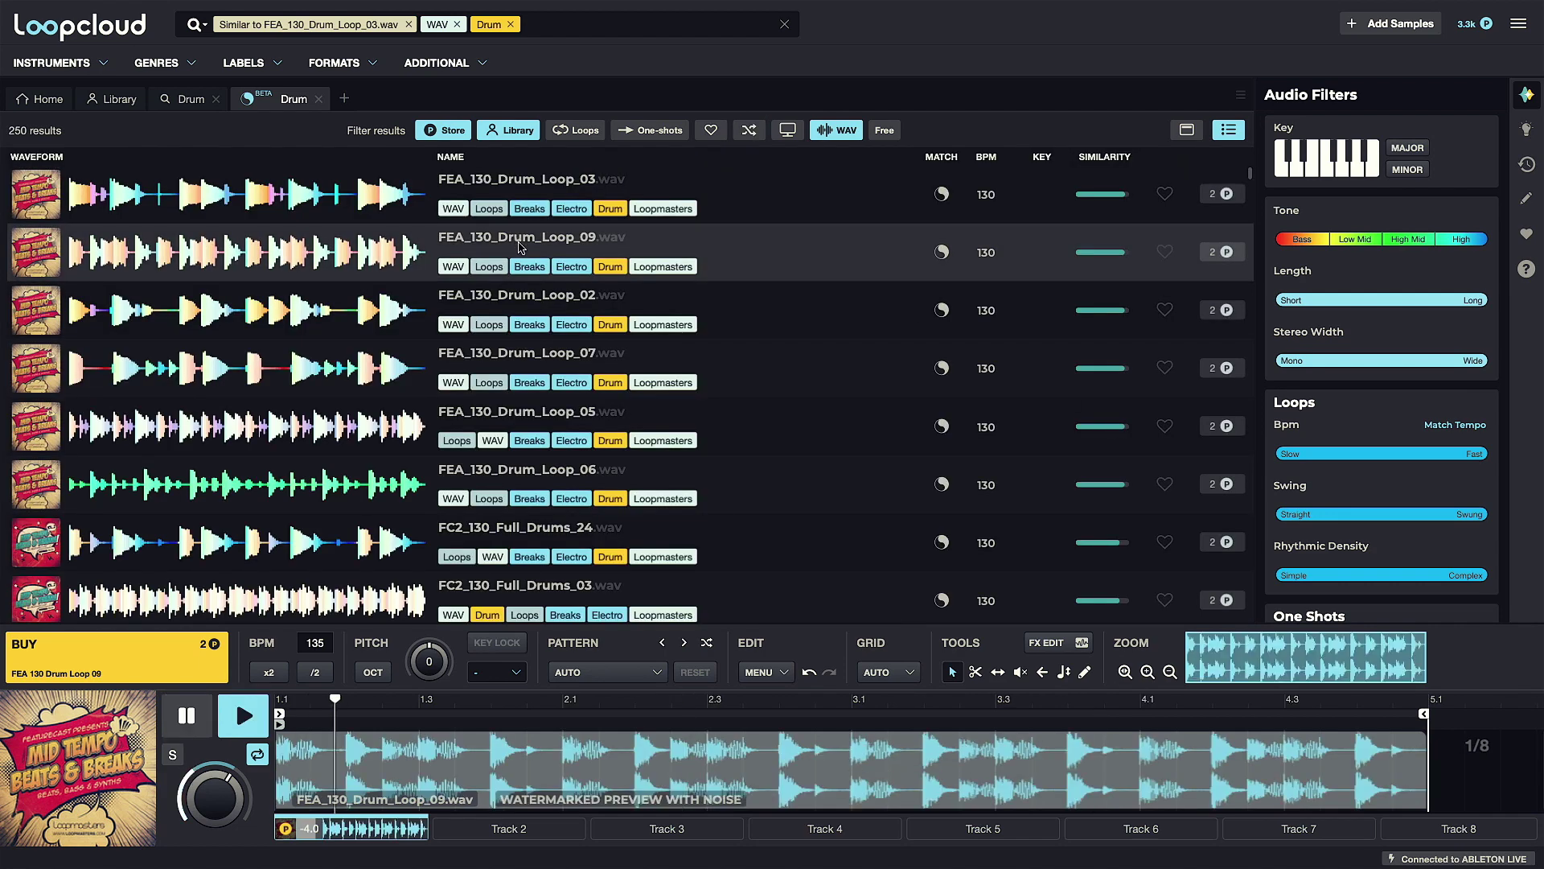
click(545, 412)
scroll(547, 387, down, 3)
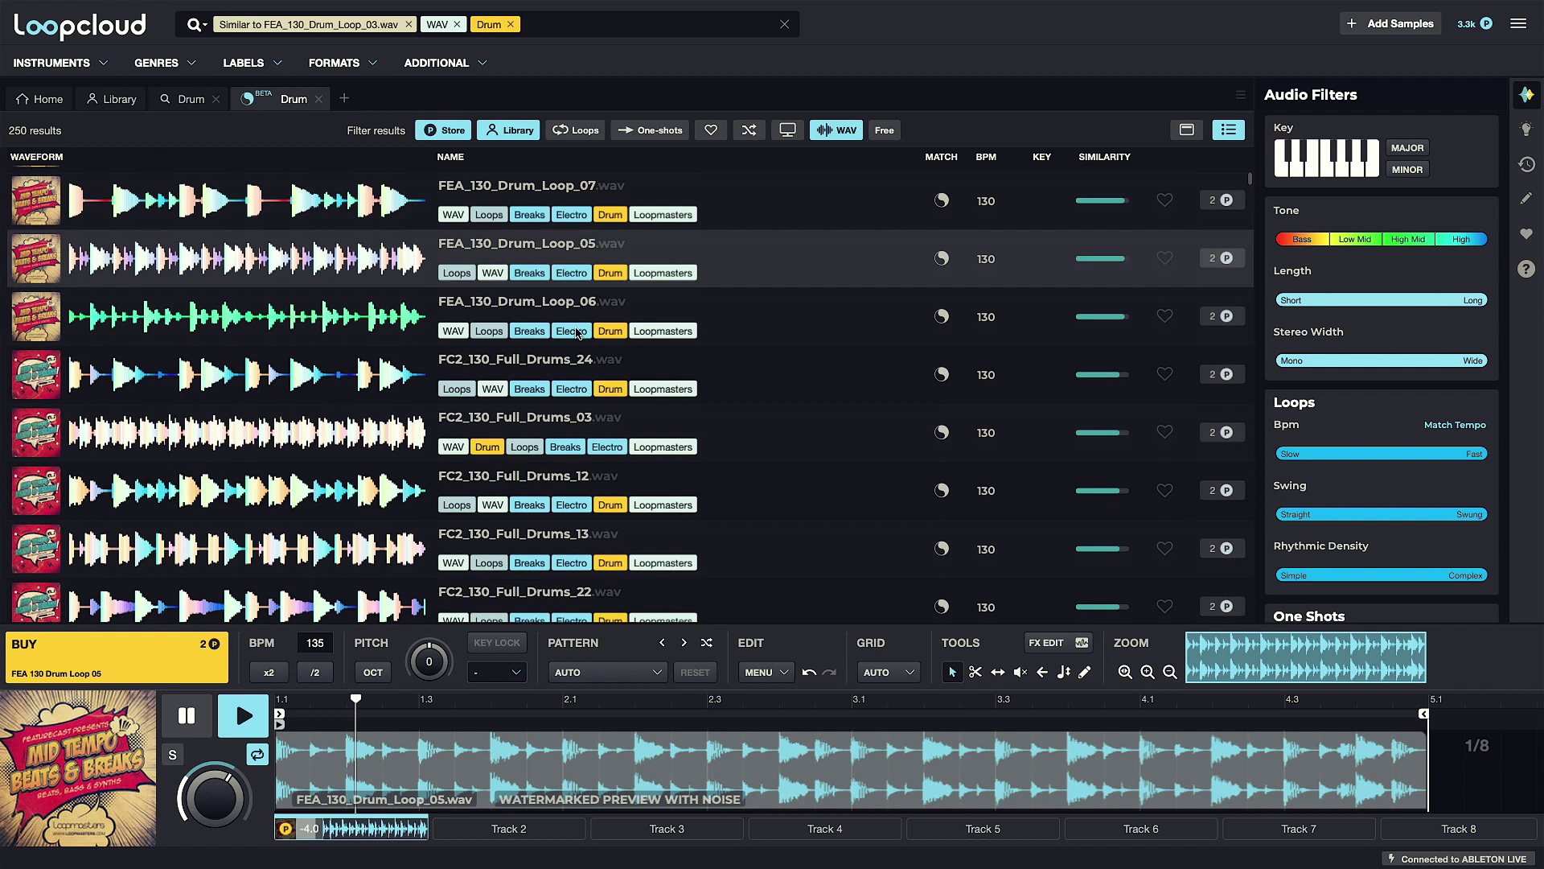
click(537, 371)
scroll(571, 410, down, 3)
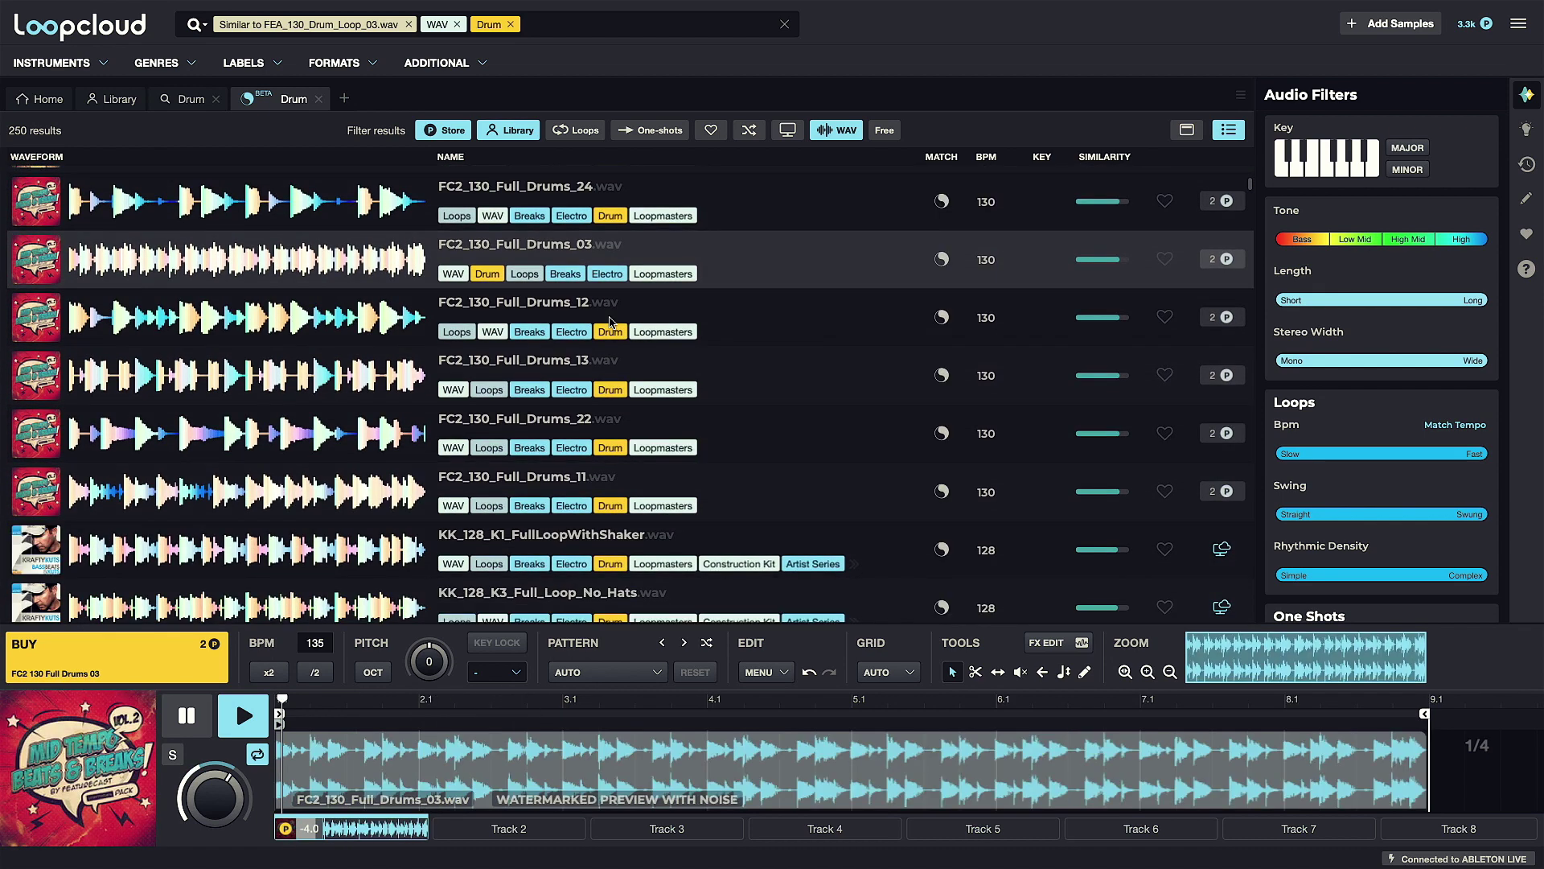
click(578, 457)
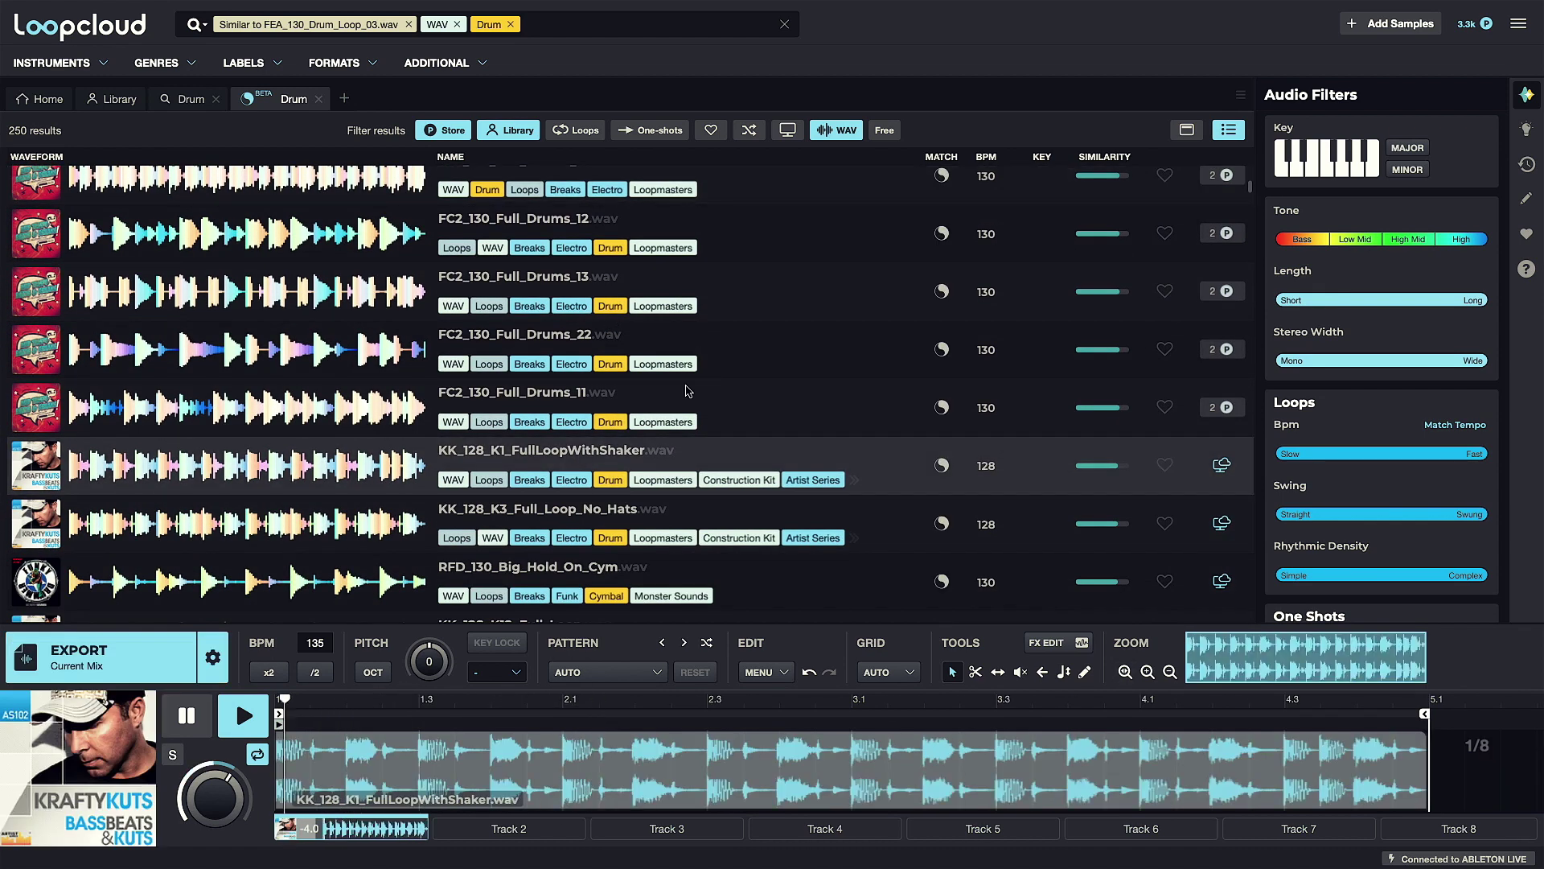
scroll(577, 457, down, 3)
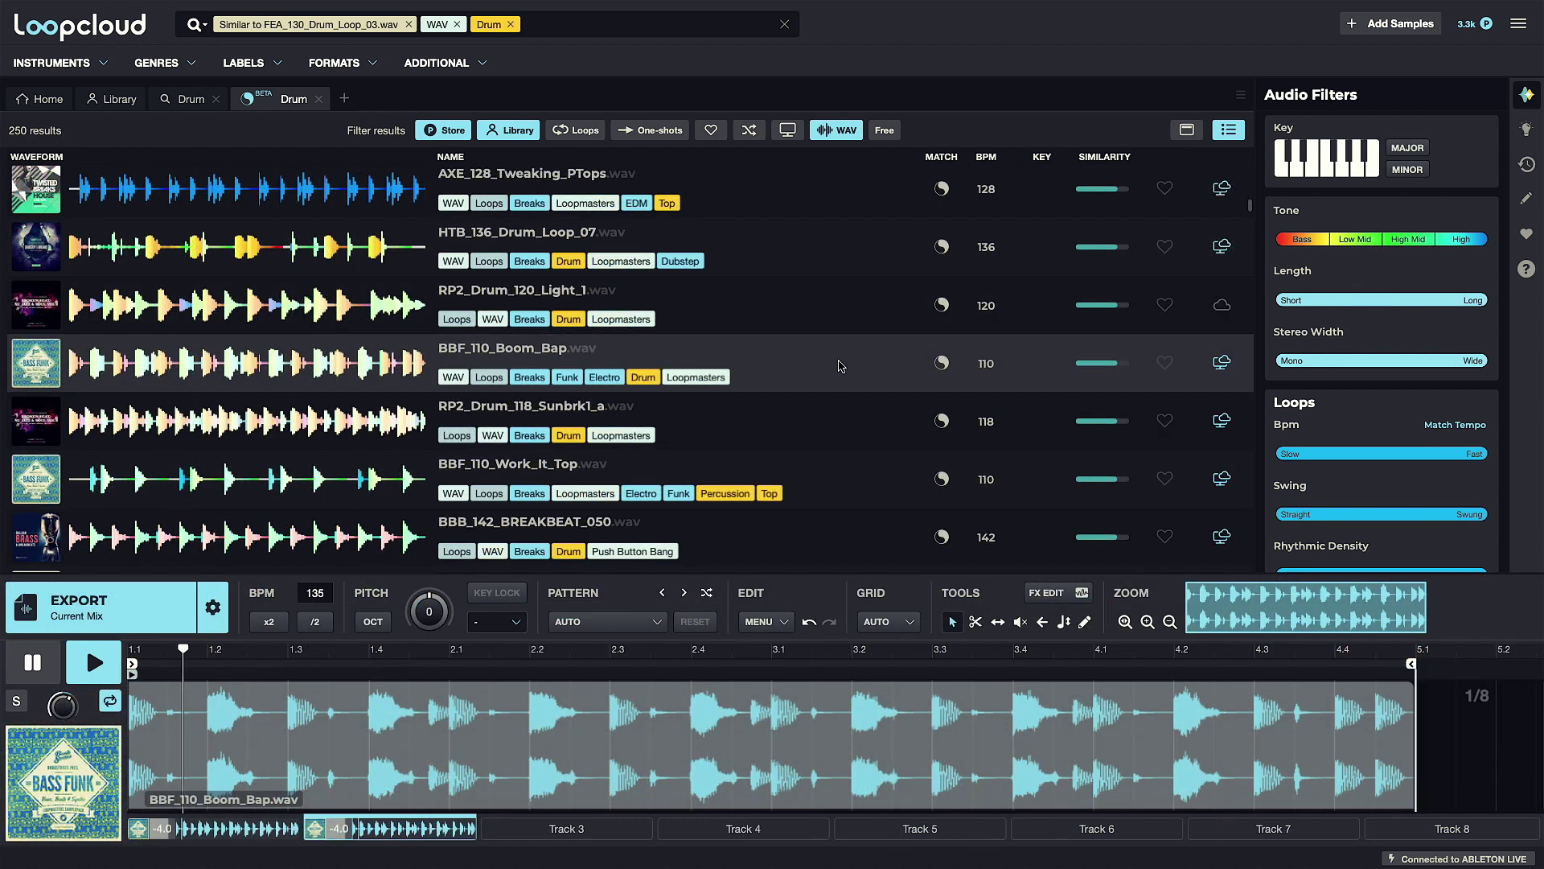
key(space)
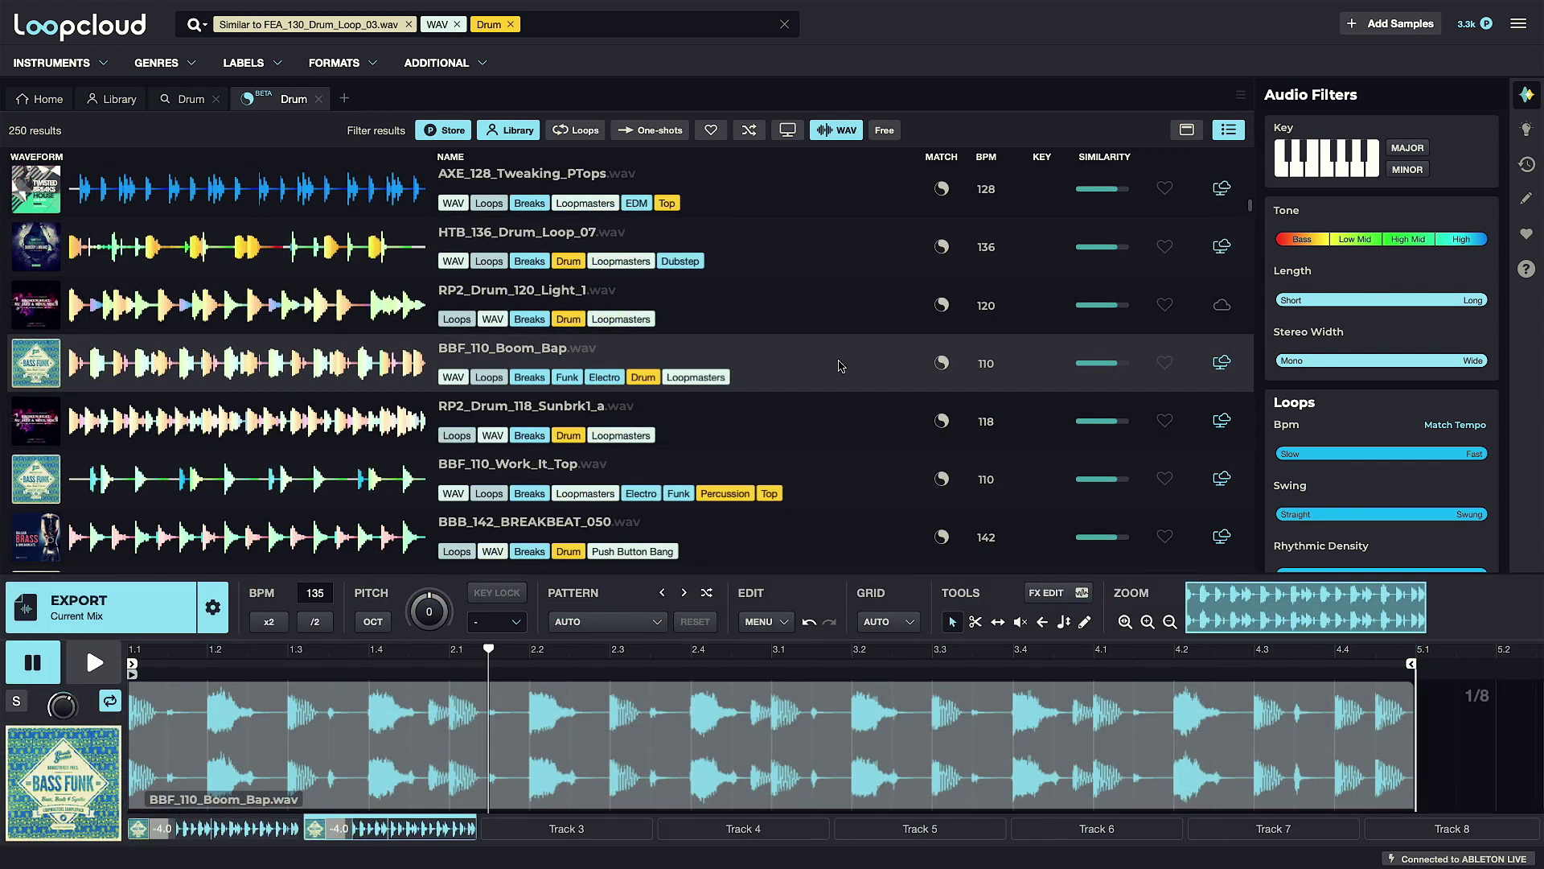
click(941, 363)
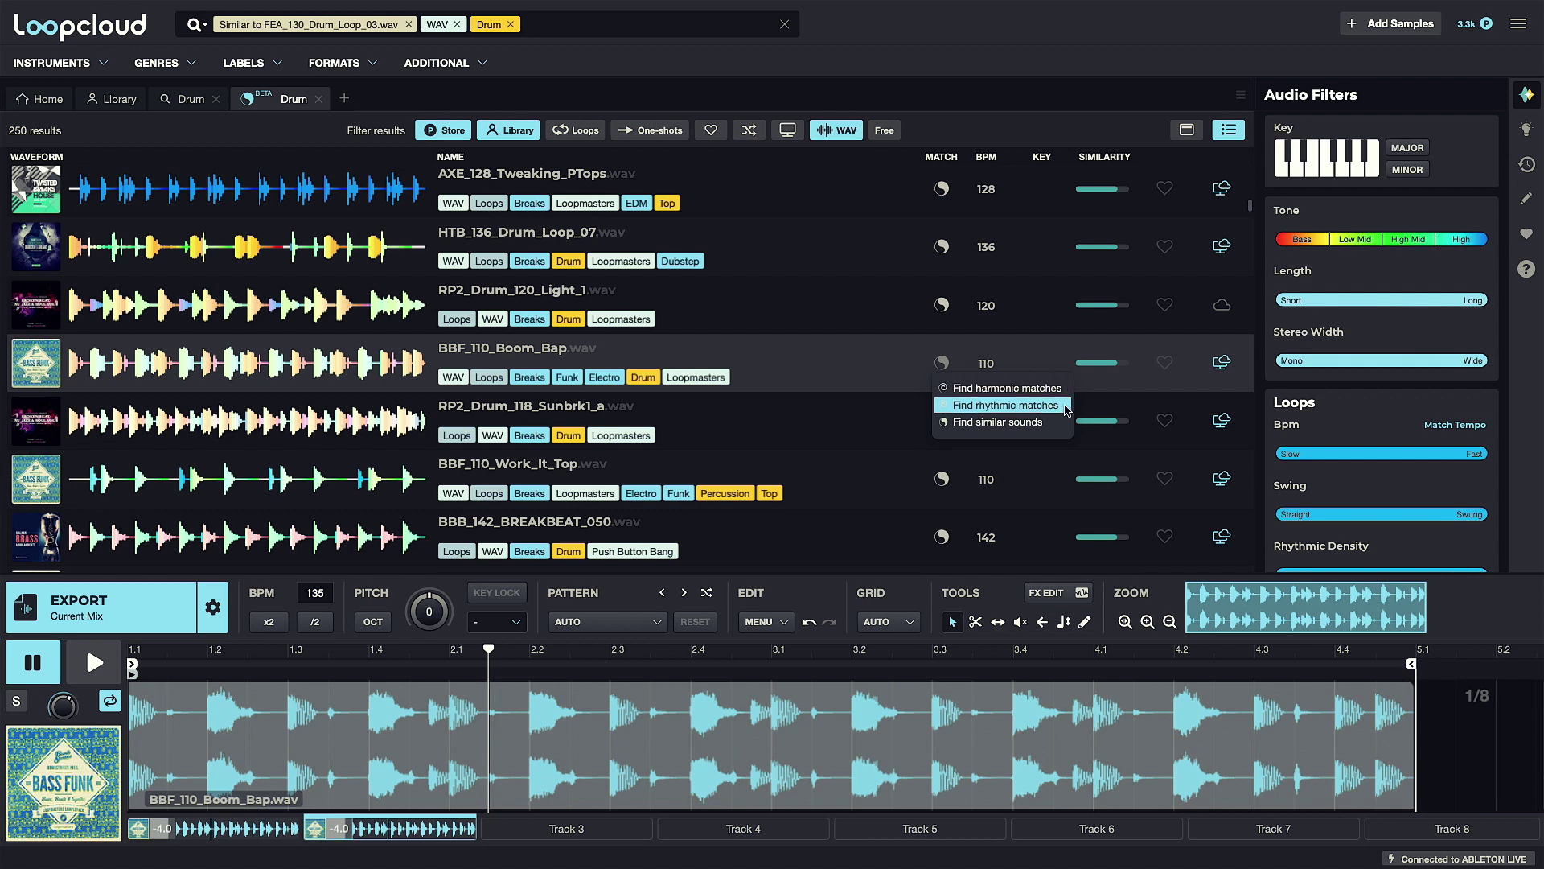
- List rhythmic matches for BBF_110_Boom_Bap, narrowed to the Percussion tag
click(1006, 405)
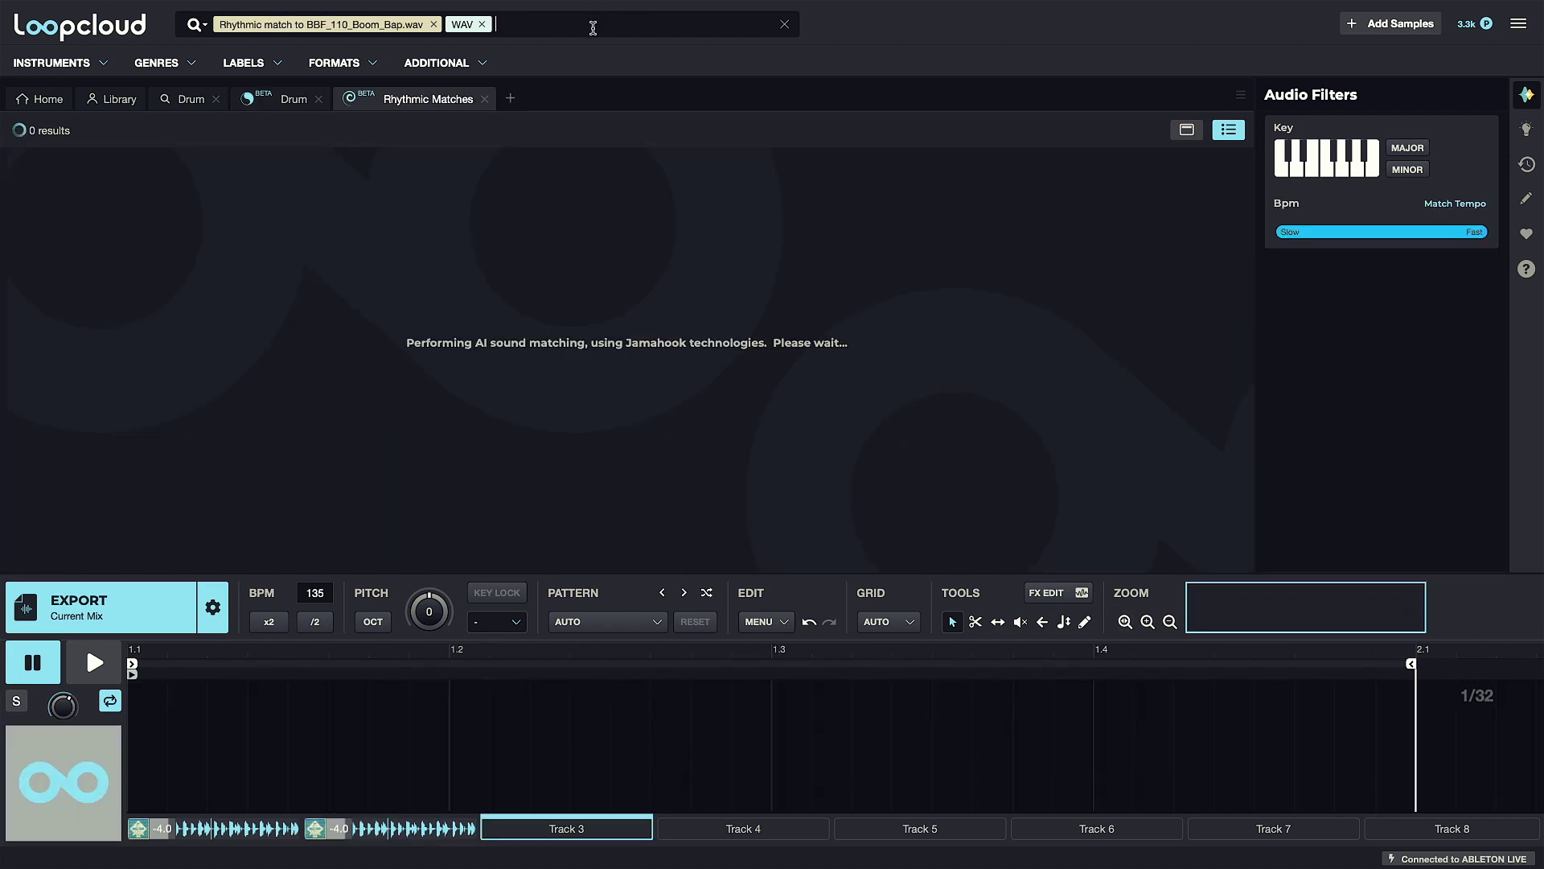
text(percussi)
click(497, 65)
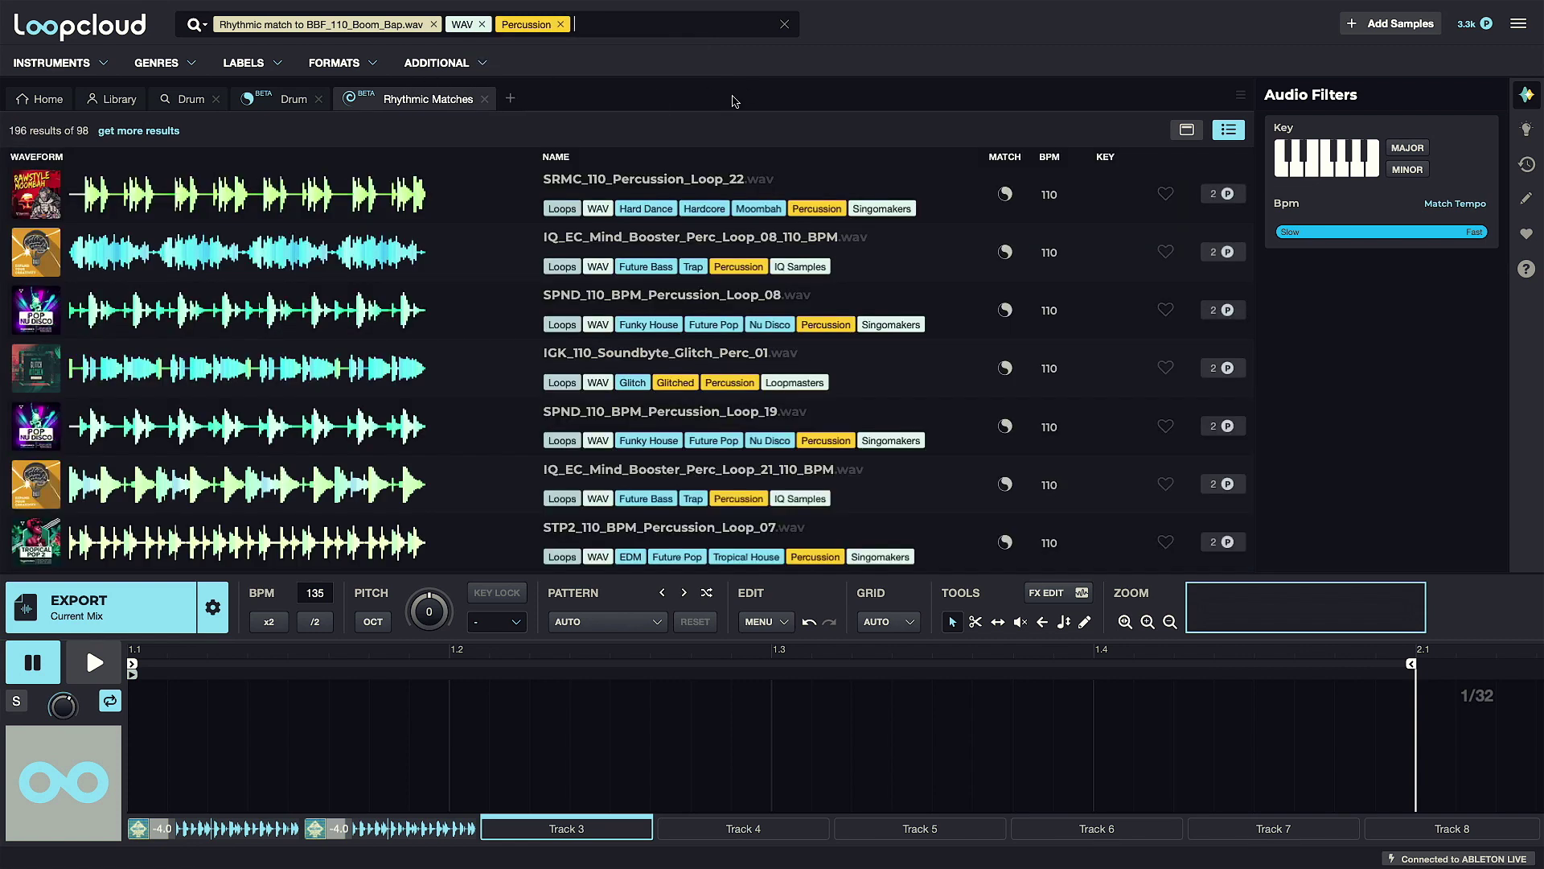
- Audition SRMC_110_Percussion_Loop_22, IQ_EC_Mind_Booster, IGK_110_Soundbyte_Glitch and SPND_110_BPM_Percussion_Loop_19
click(619, 185)
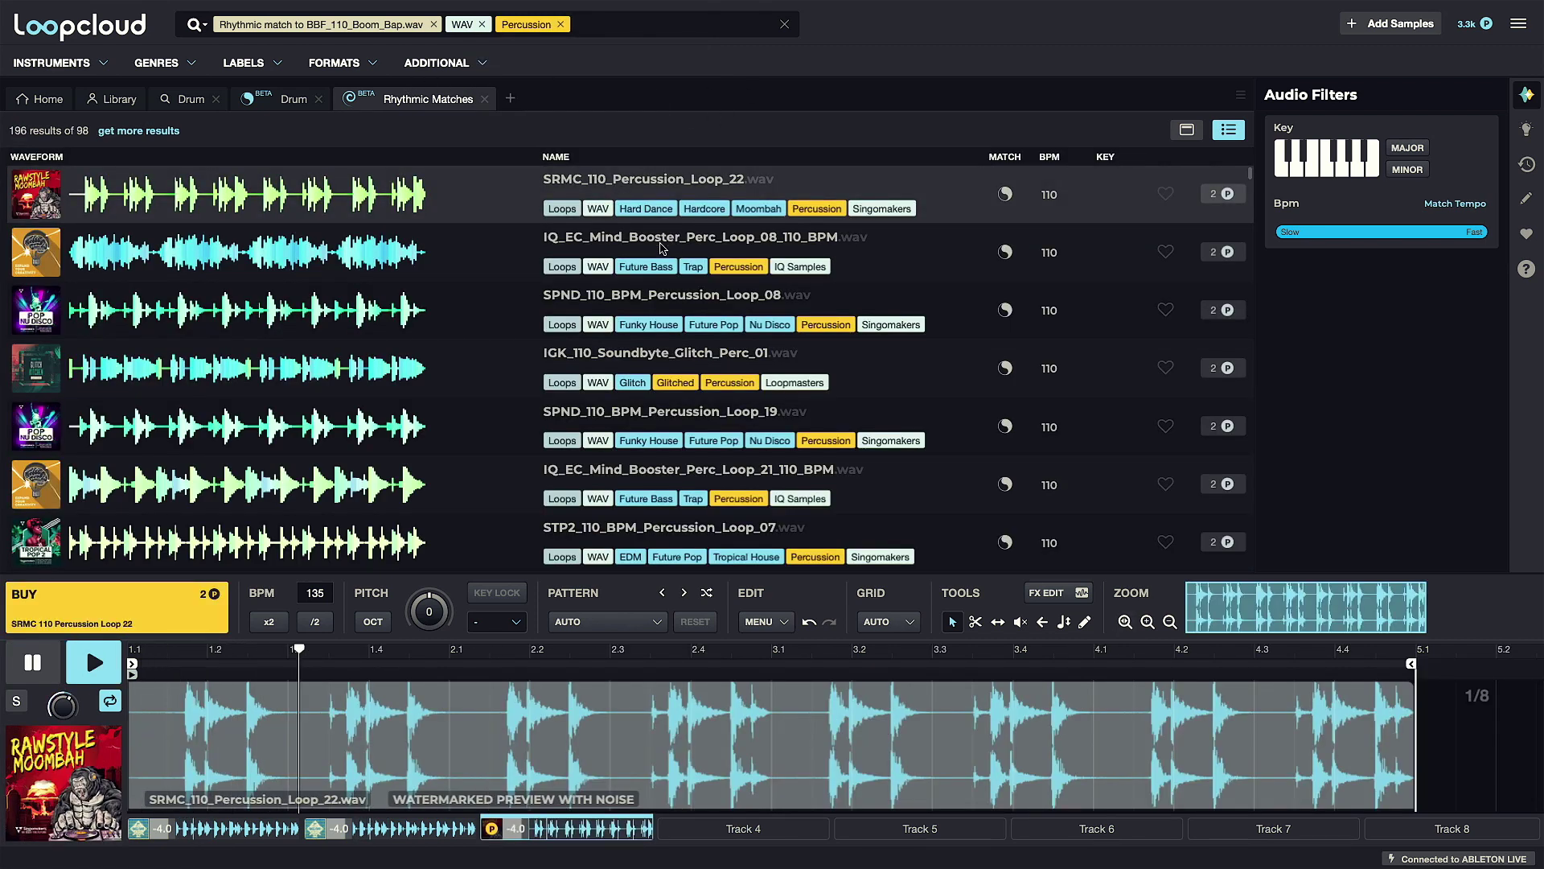
click(644, 249)
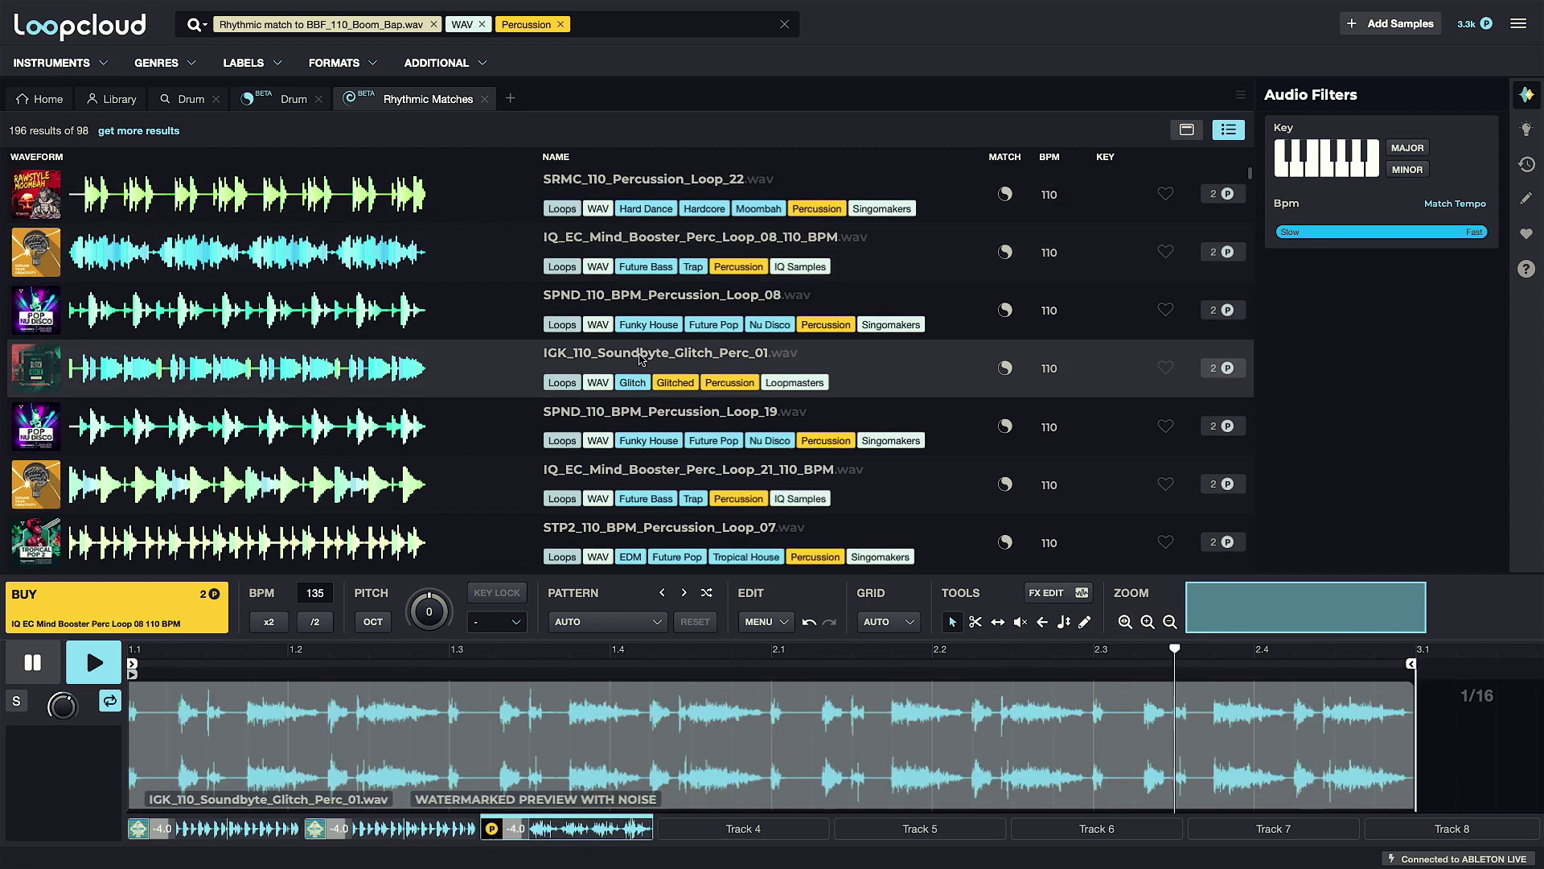
click(633, 347)
scroll(633, 348, down, 1)
click(621, 354)
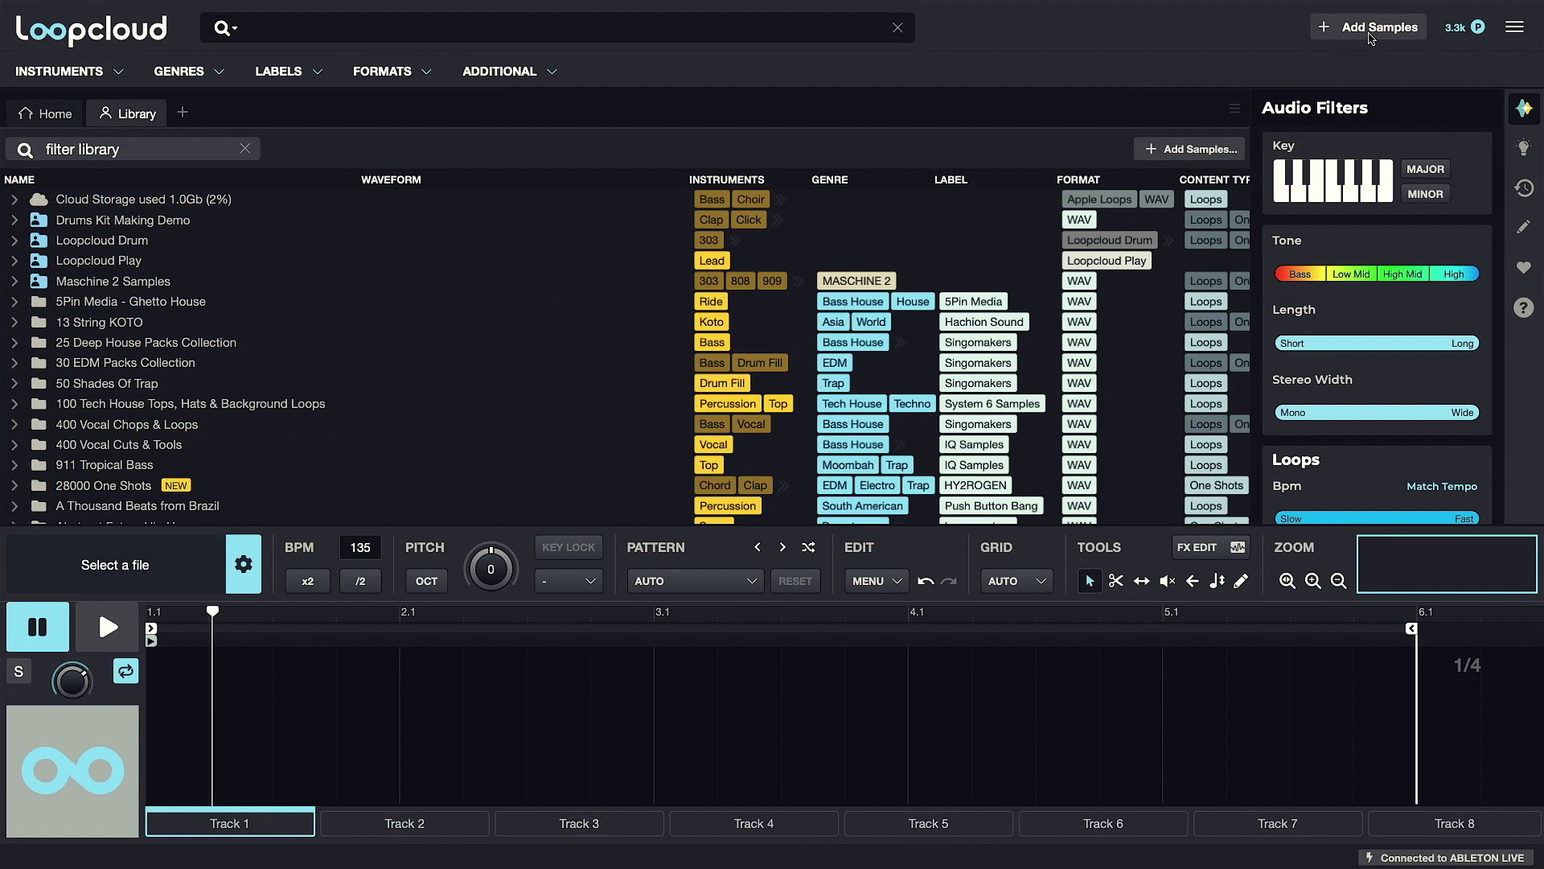
- Import the NEW SAMPLES folder and copy it to cloud storage
click(1372, 33)
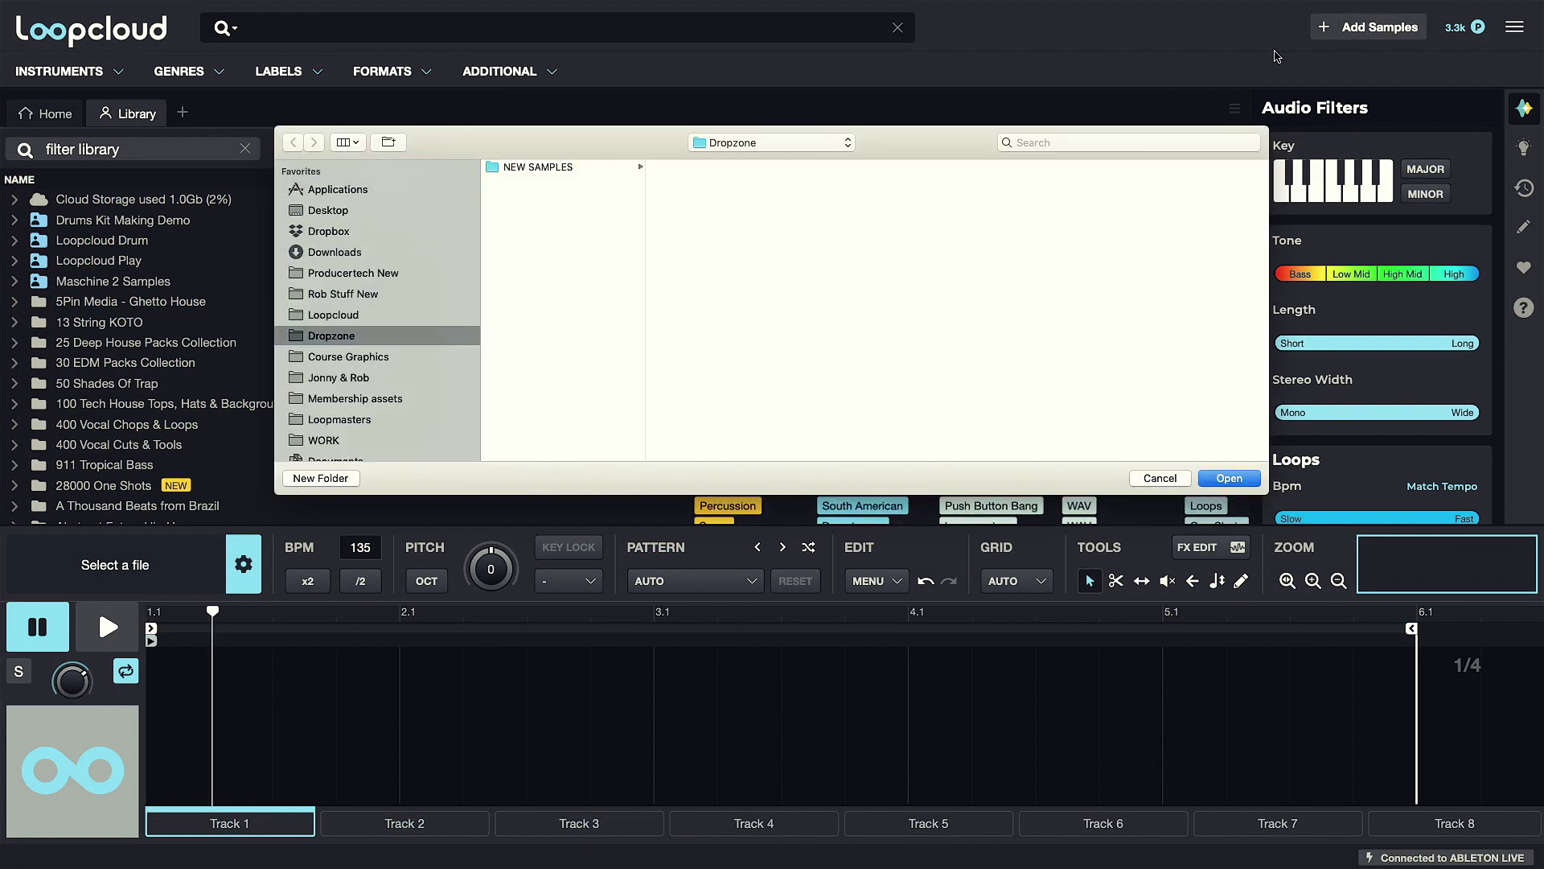
click(591, 171)
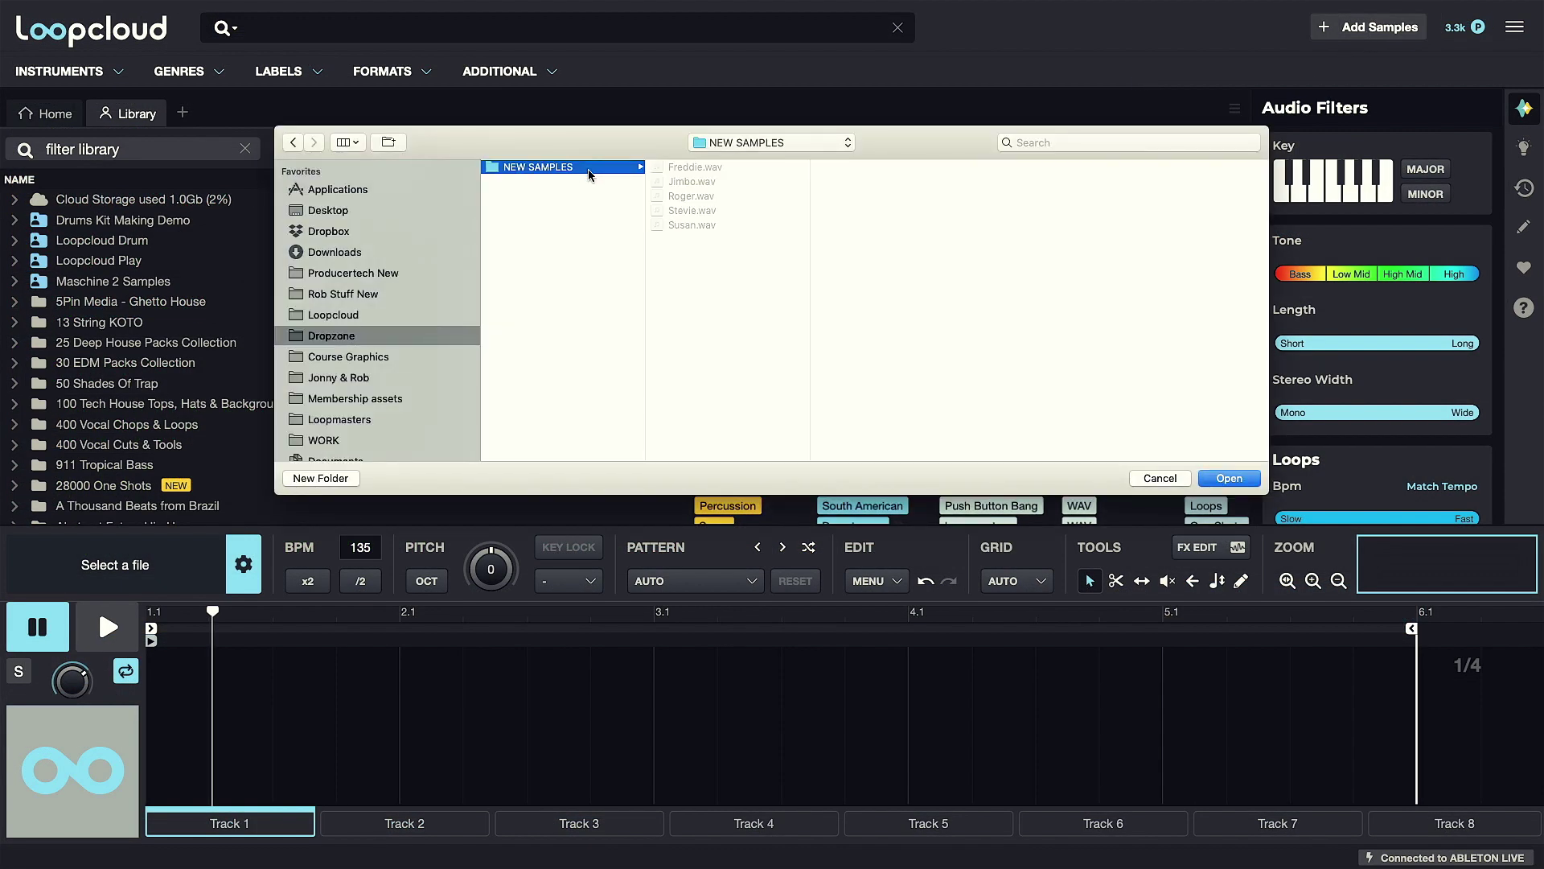
click(1222, 478)
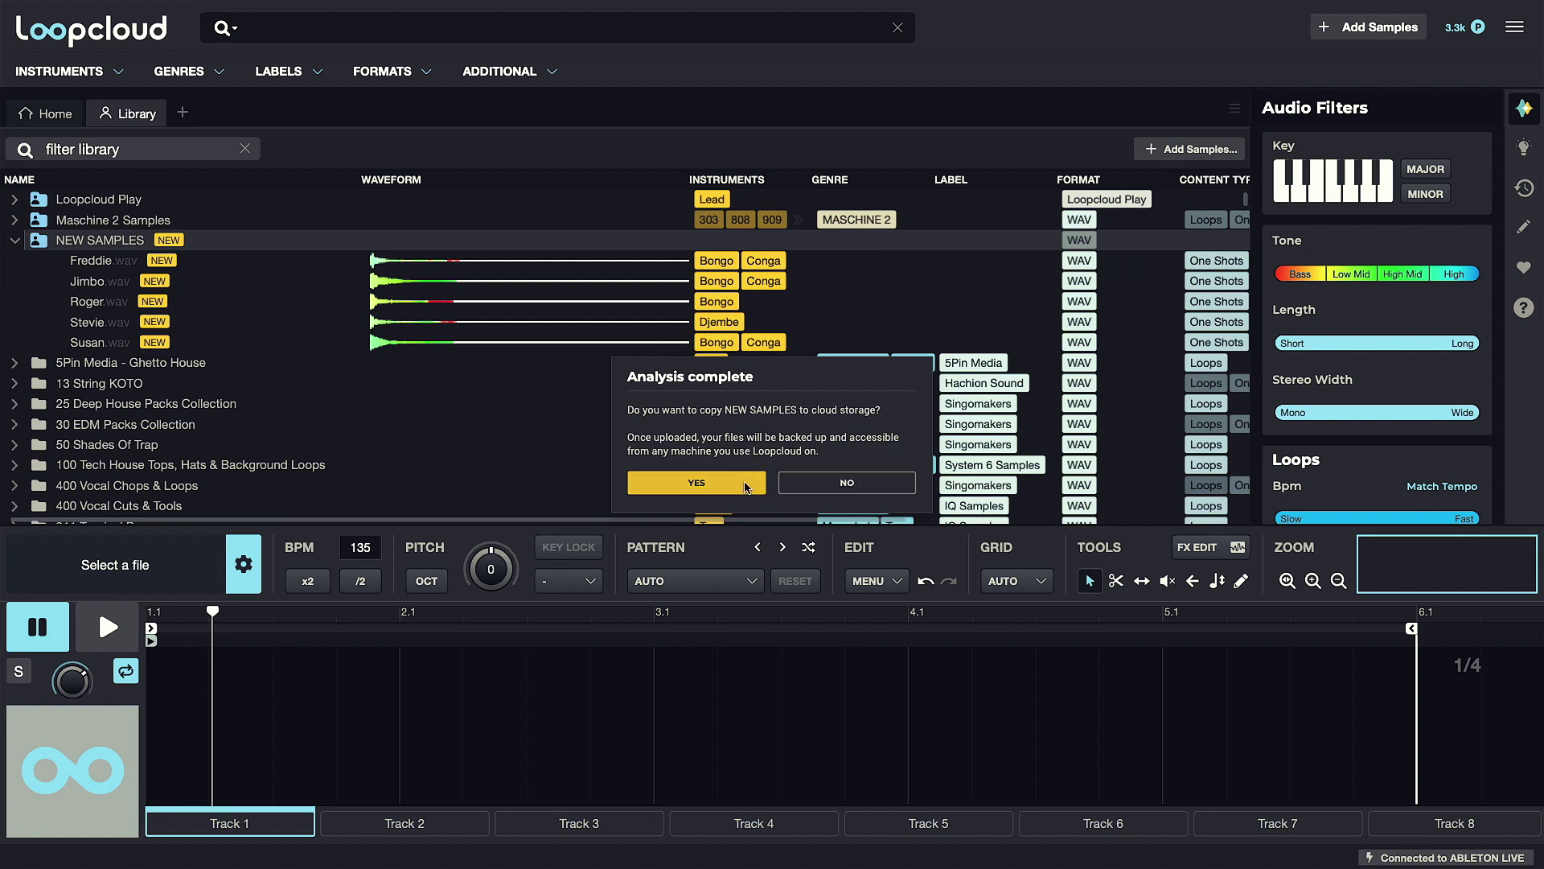
click(748, 487)
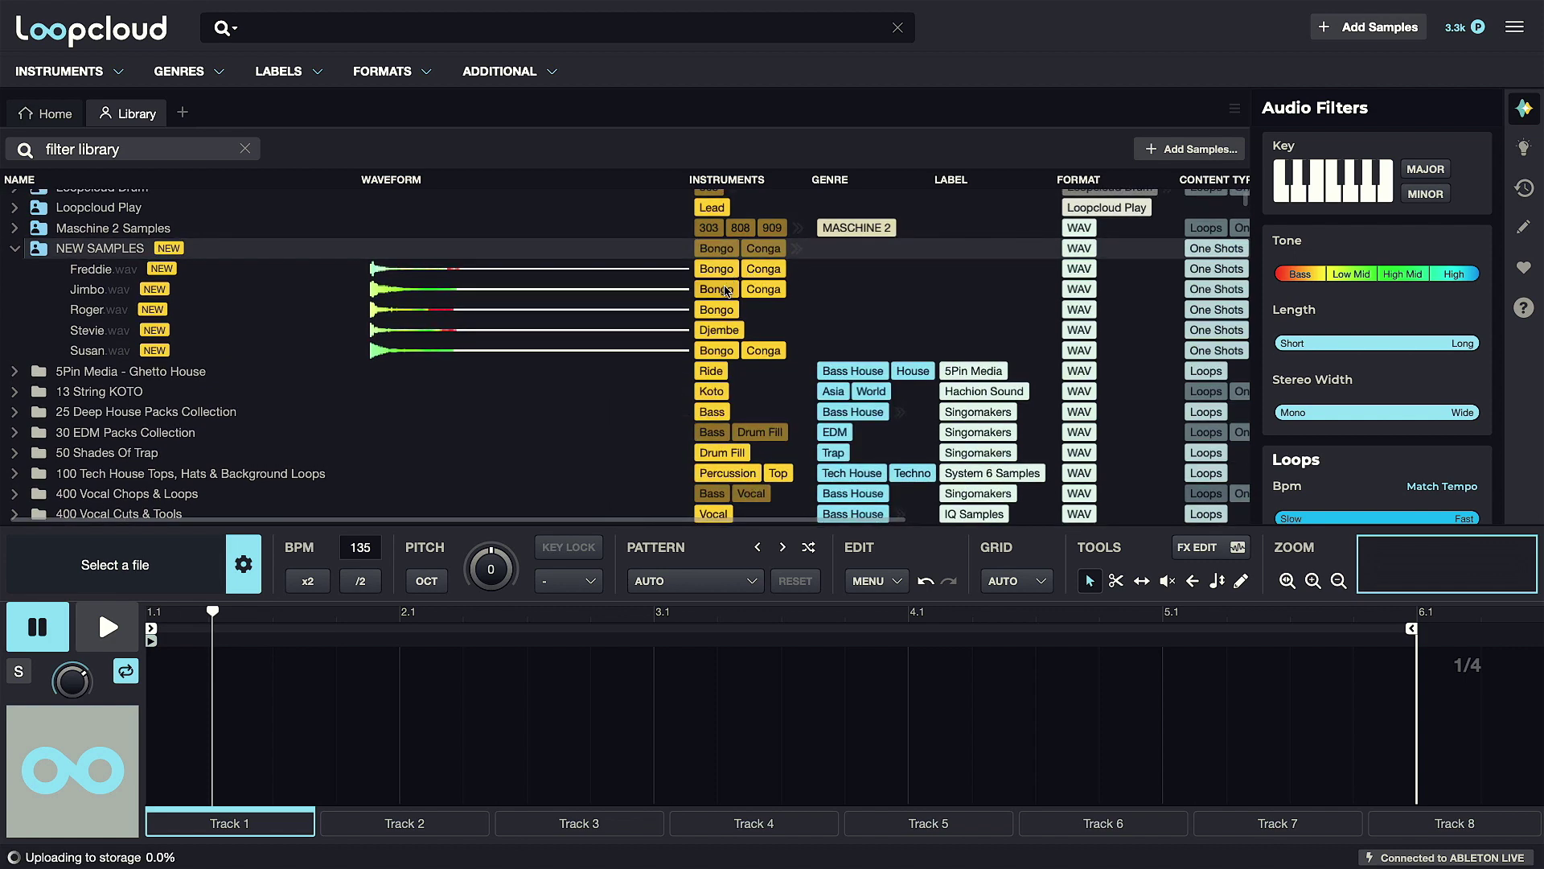
- Preview the tagged bongo samples Freddie.wav, Jimbo.wav and Roger.wav in turn
click(524, 270)
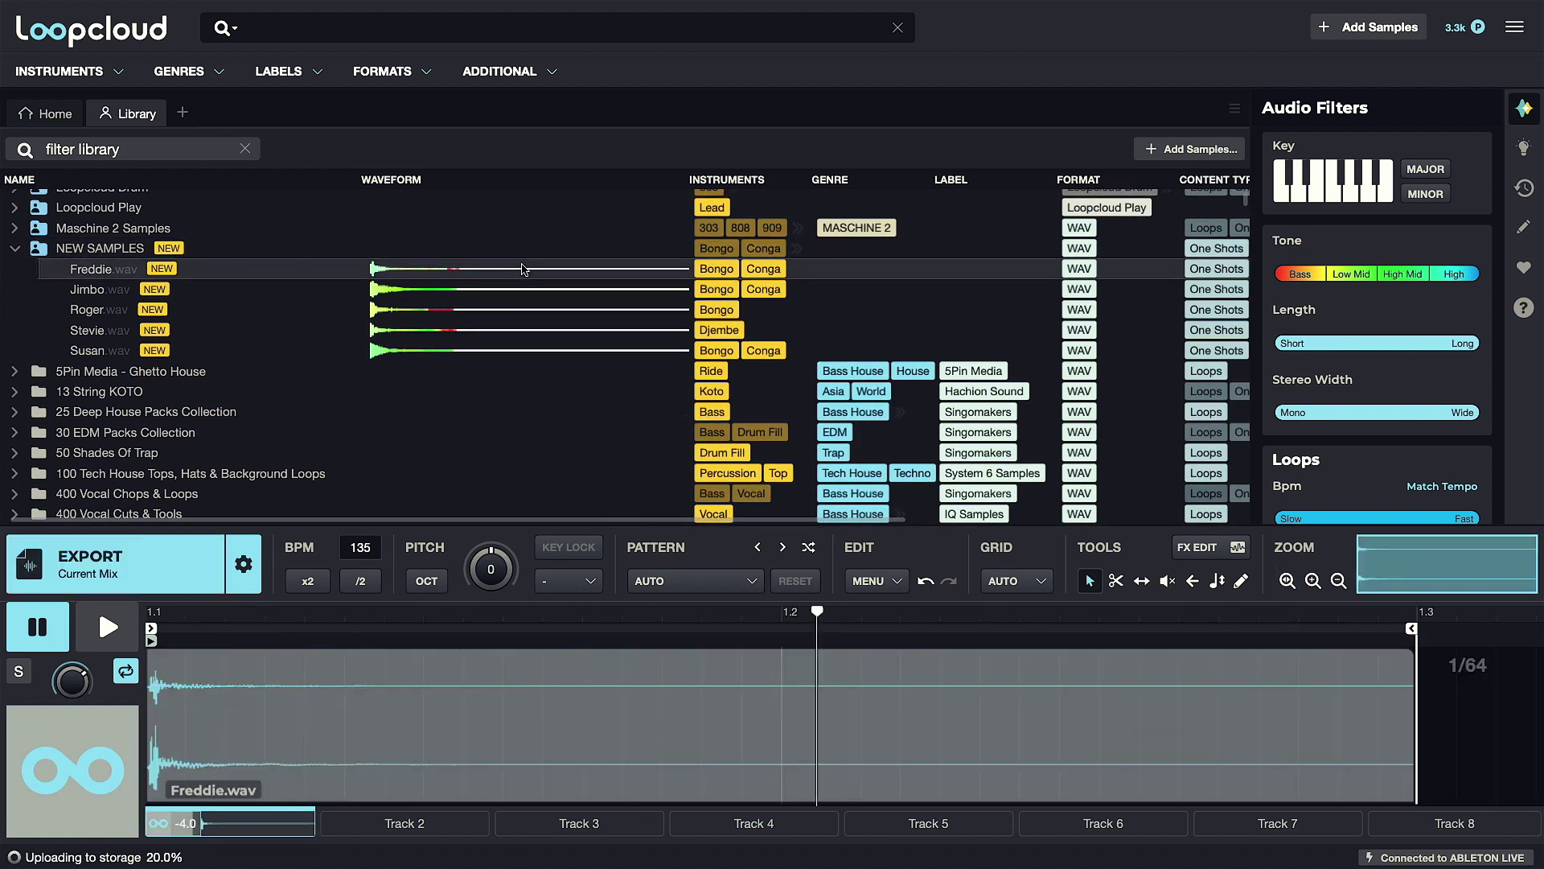
key(Down)
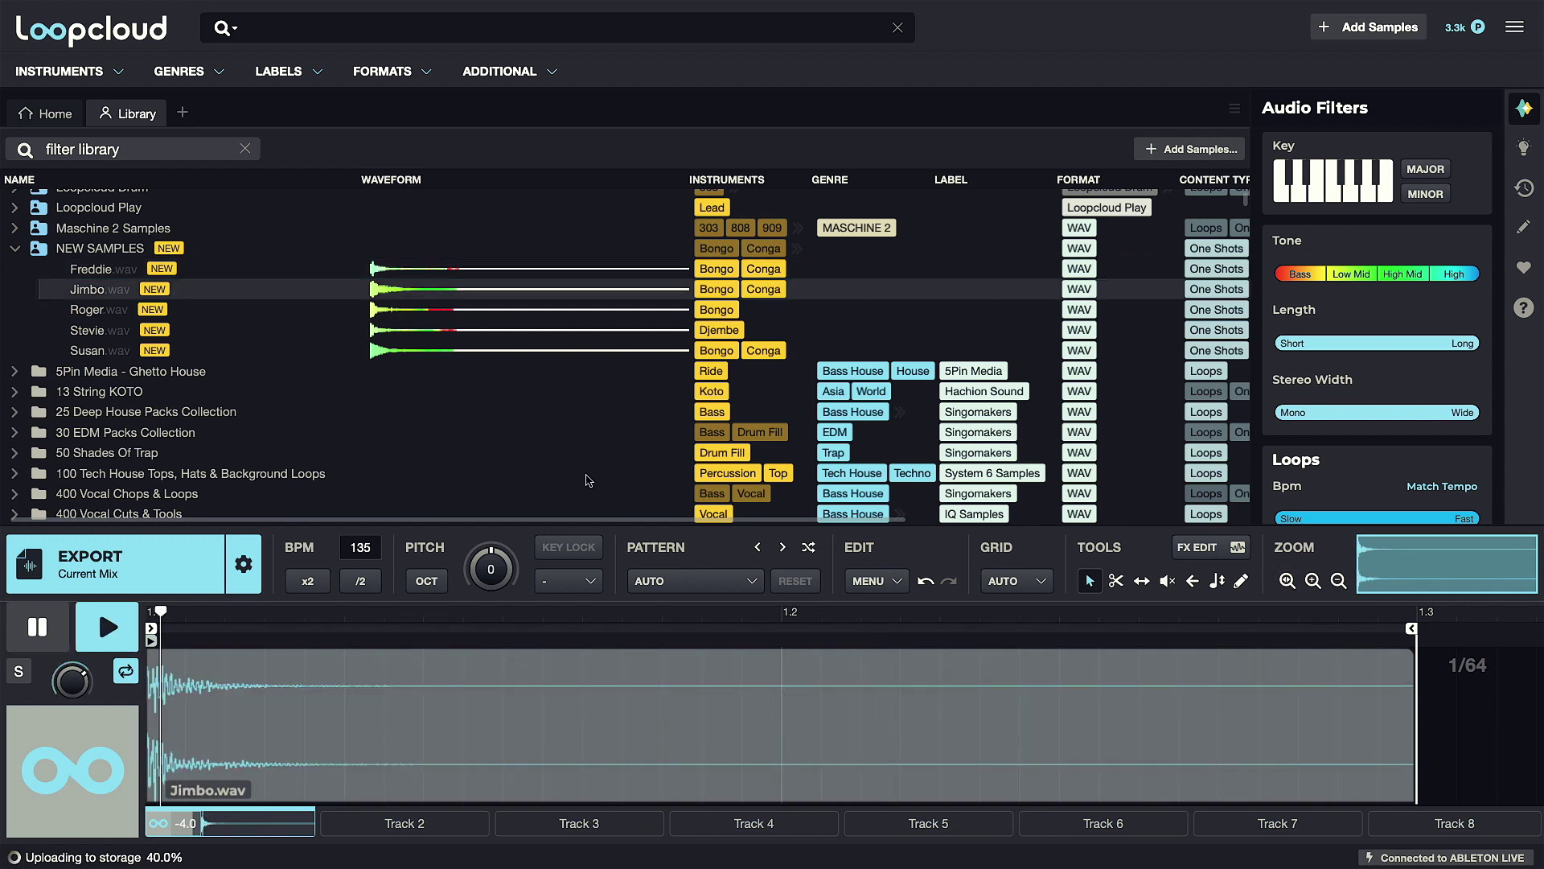
key(Down)
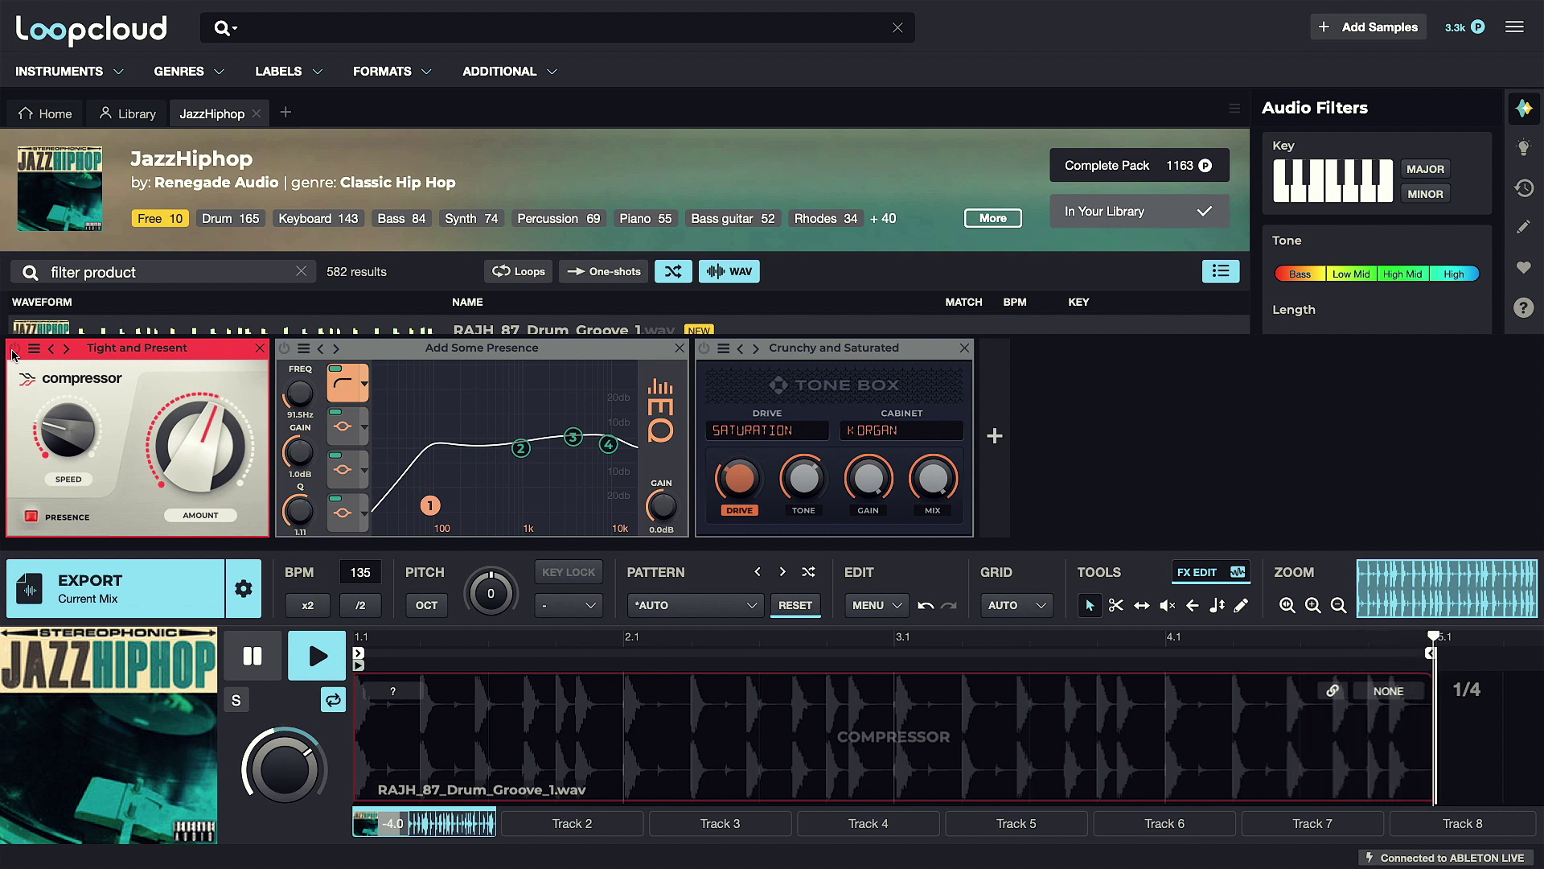
- Focus the EQ and Tone Box effects, then cycle Tone Box presets such as A Dash Of Fuzz and Club Cavern
click(283, 350)
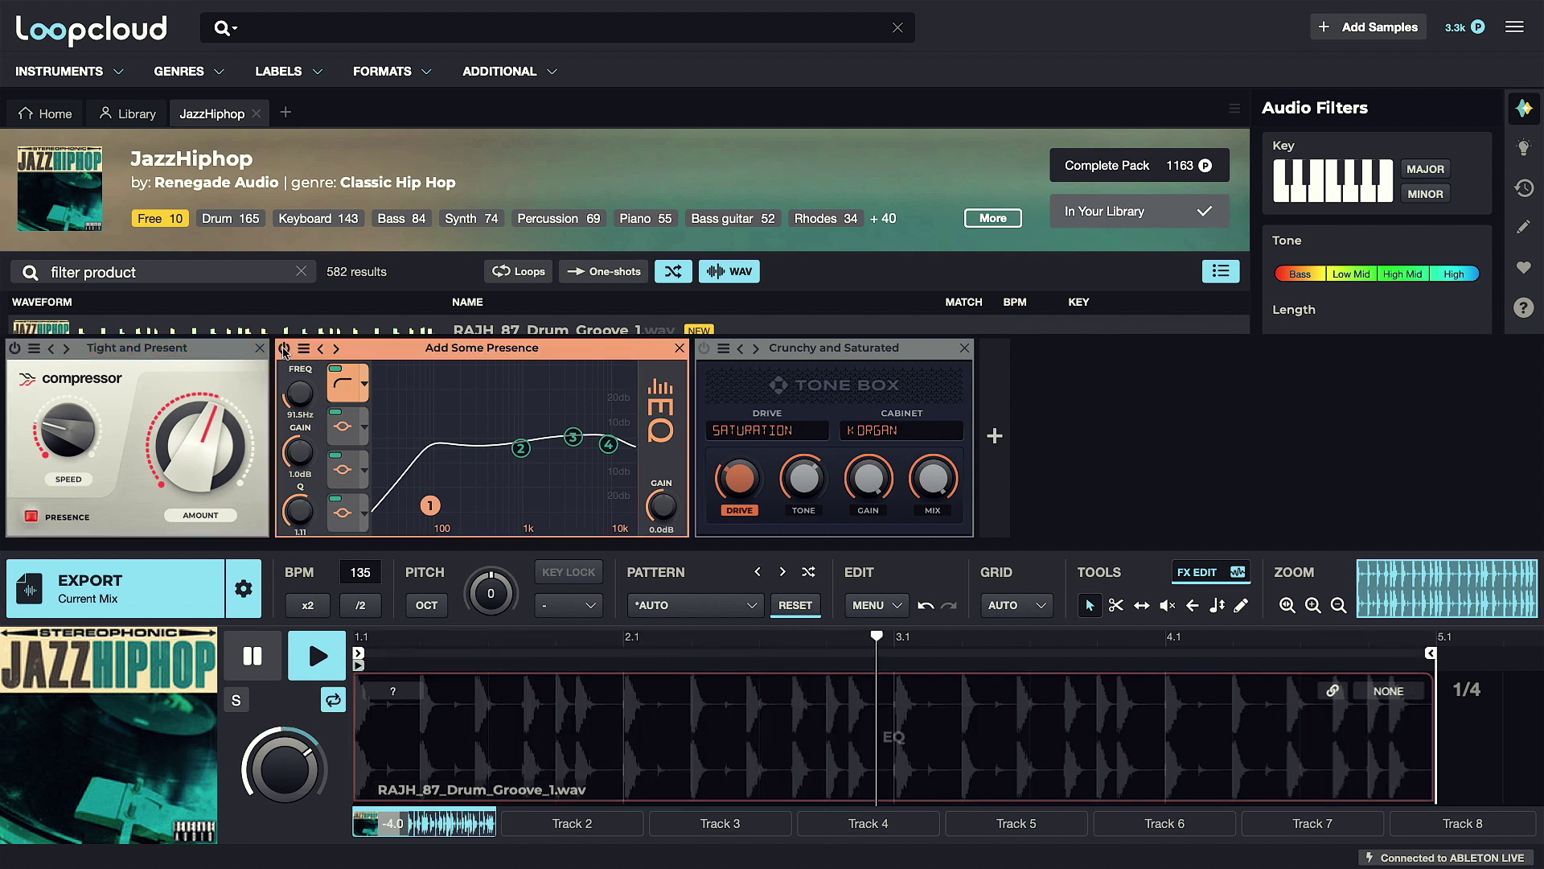
click(704, 354)
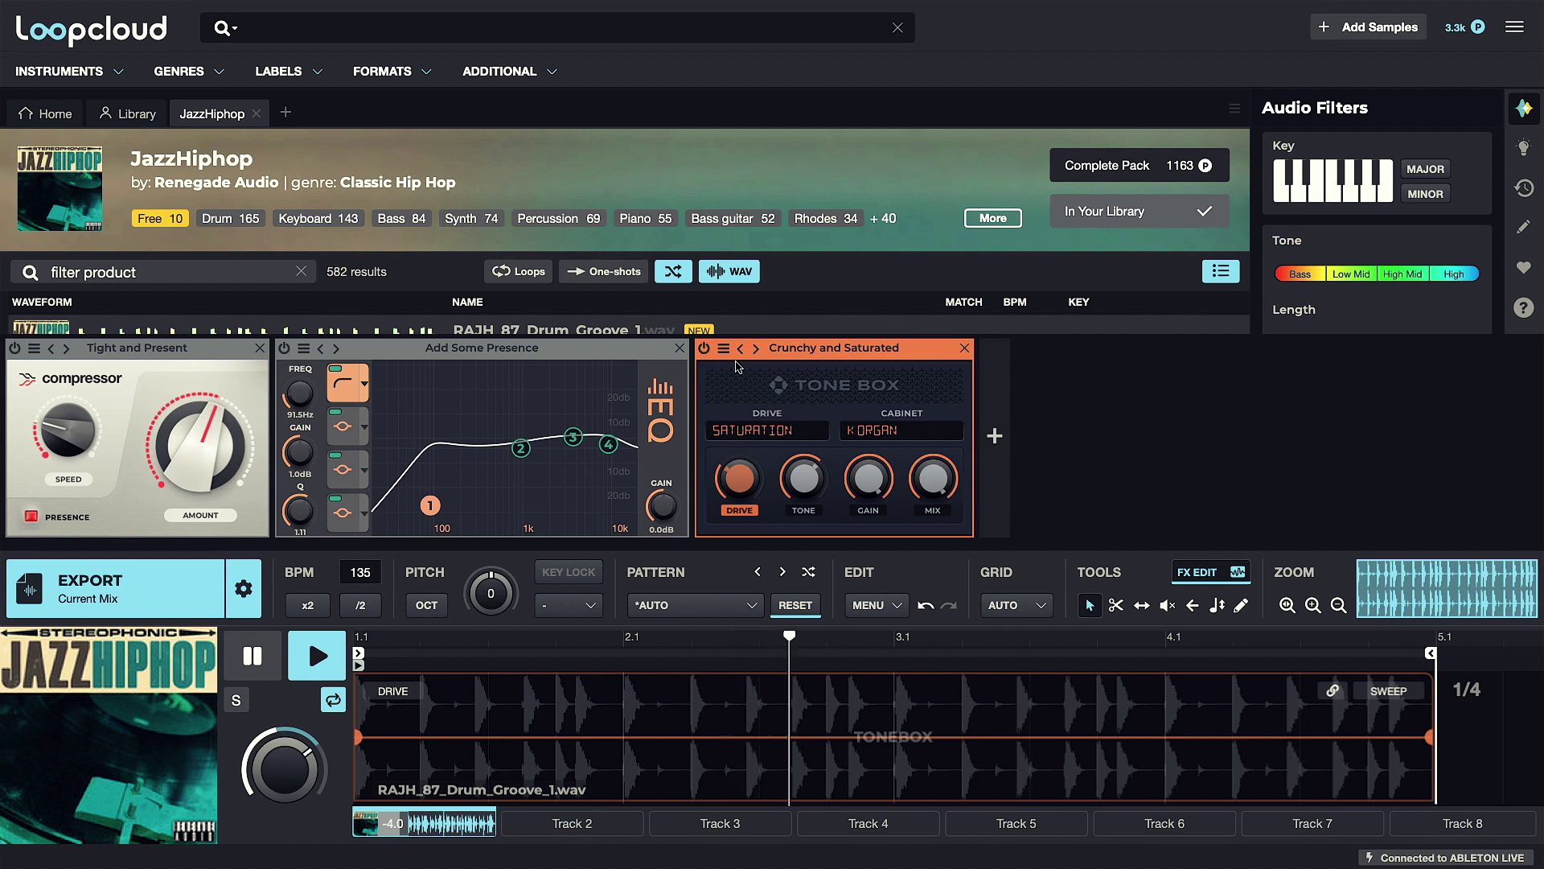
click(740, 351)
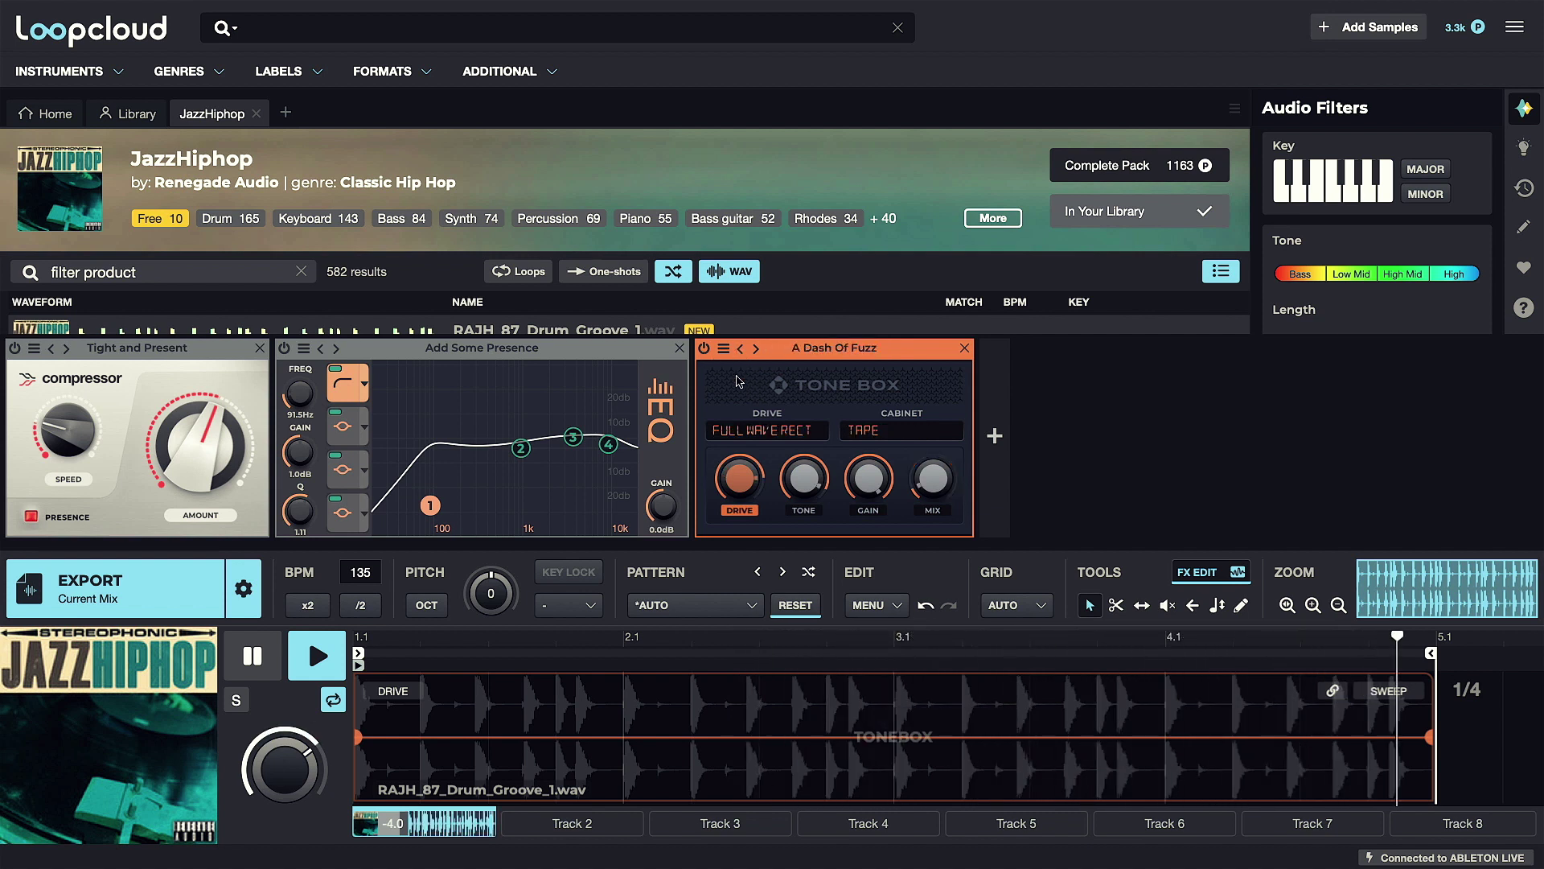
click(756, 352)
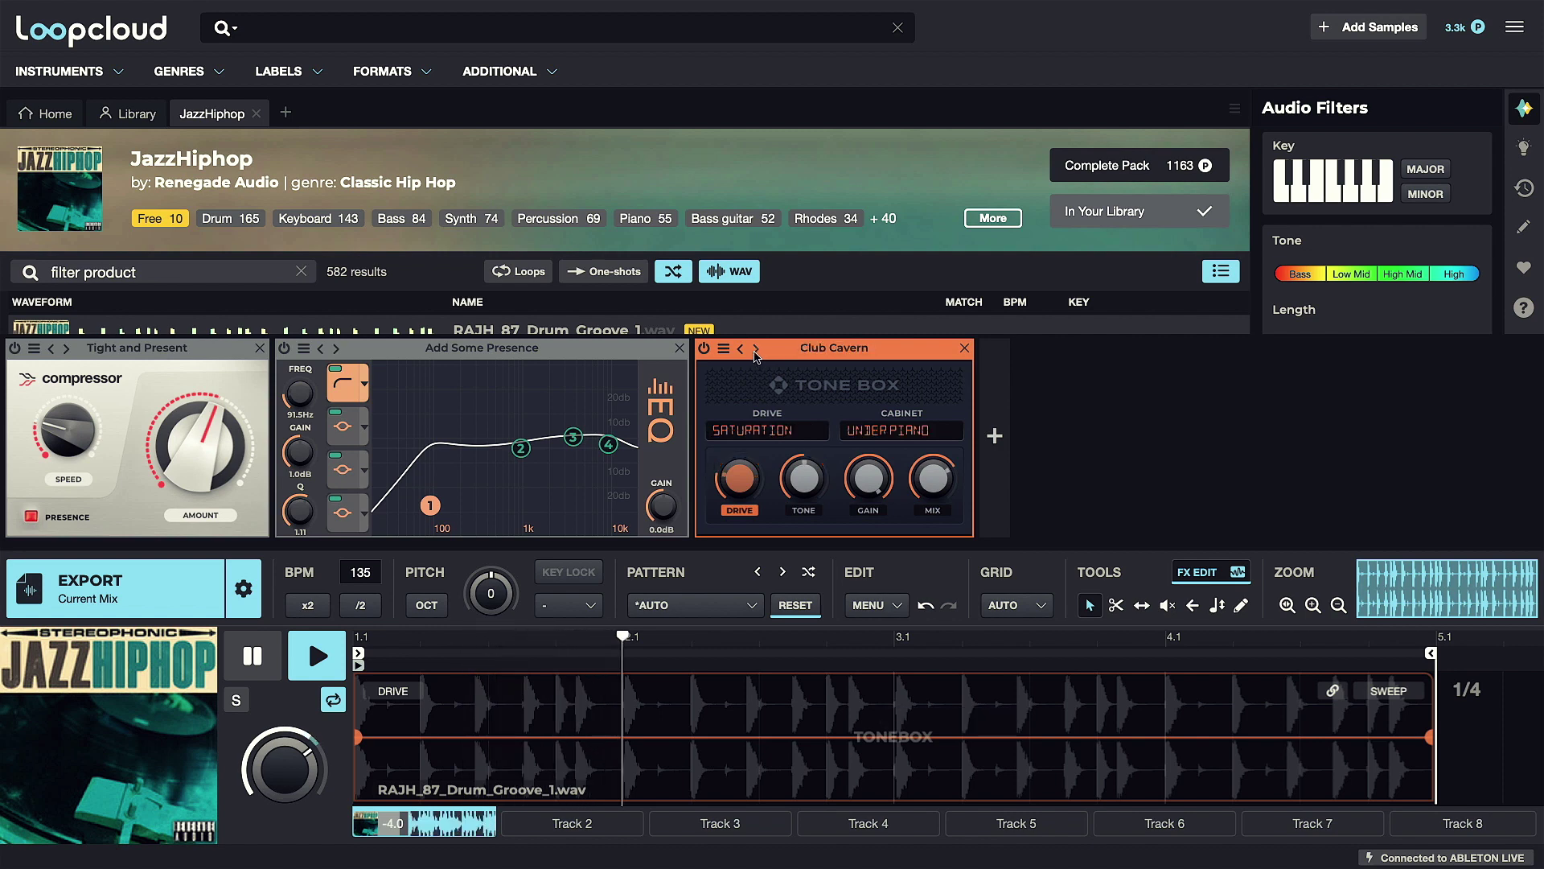
click(756, 350)
click(756, 350)
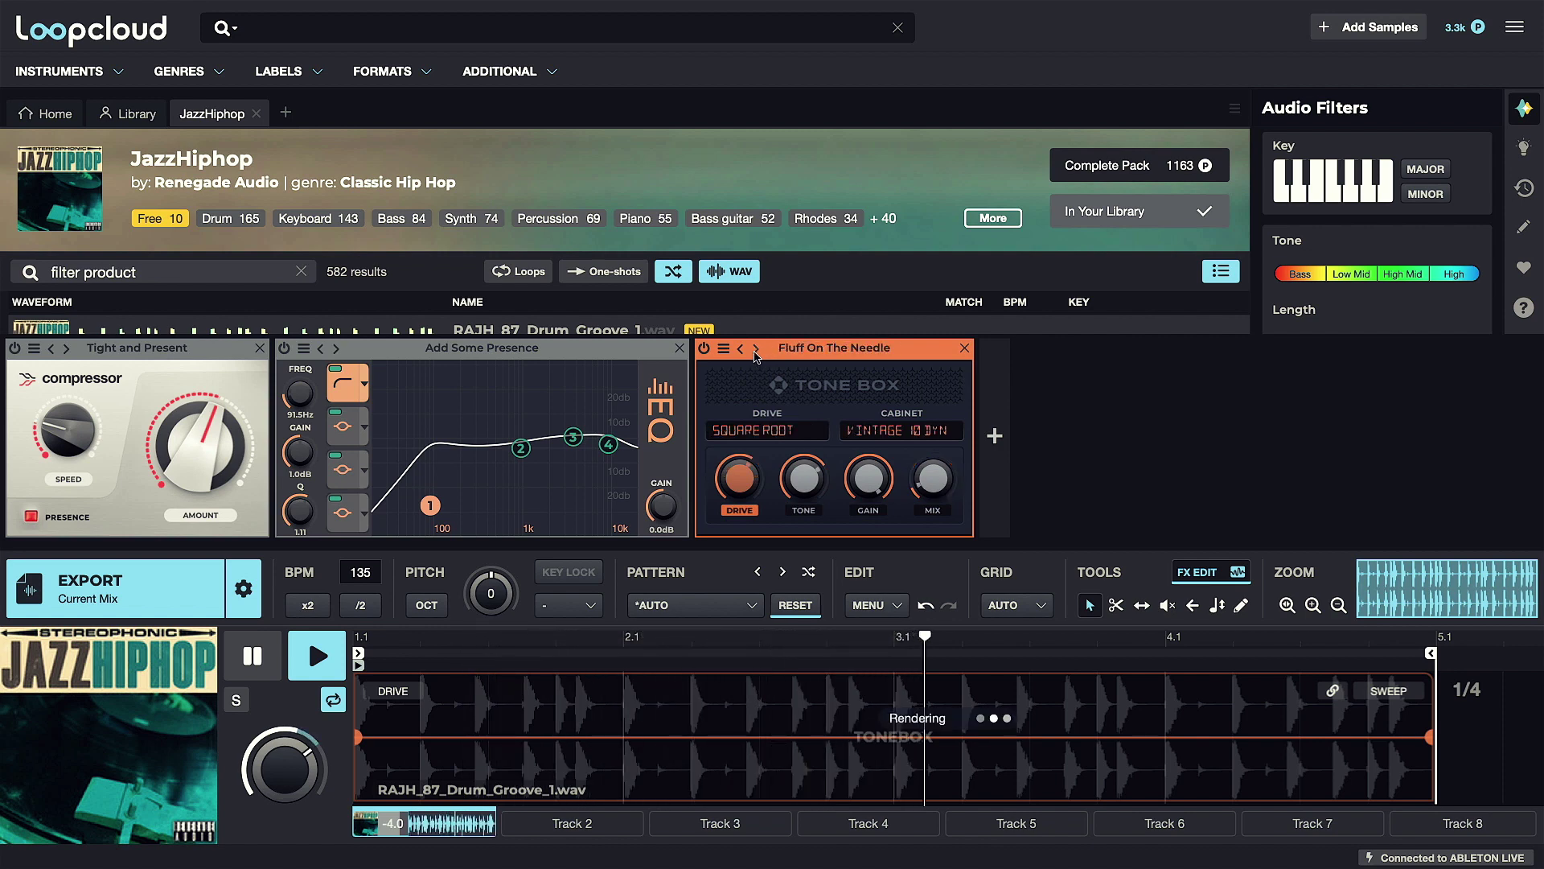
click(756, 351)
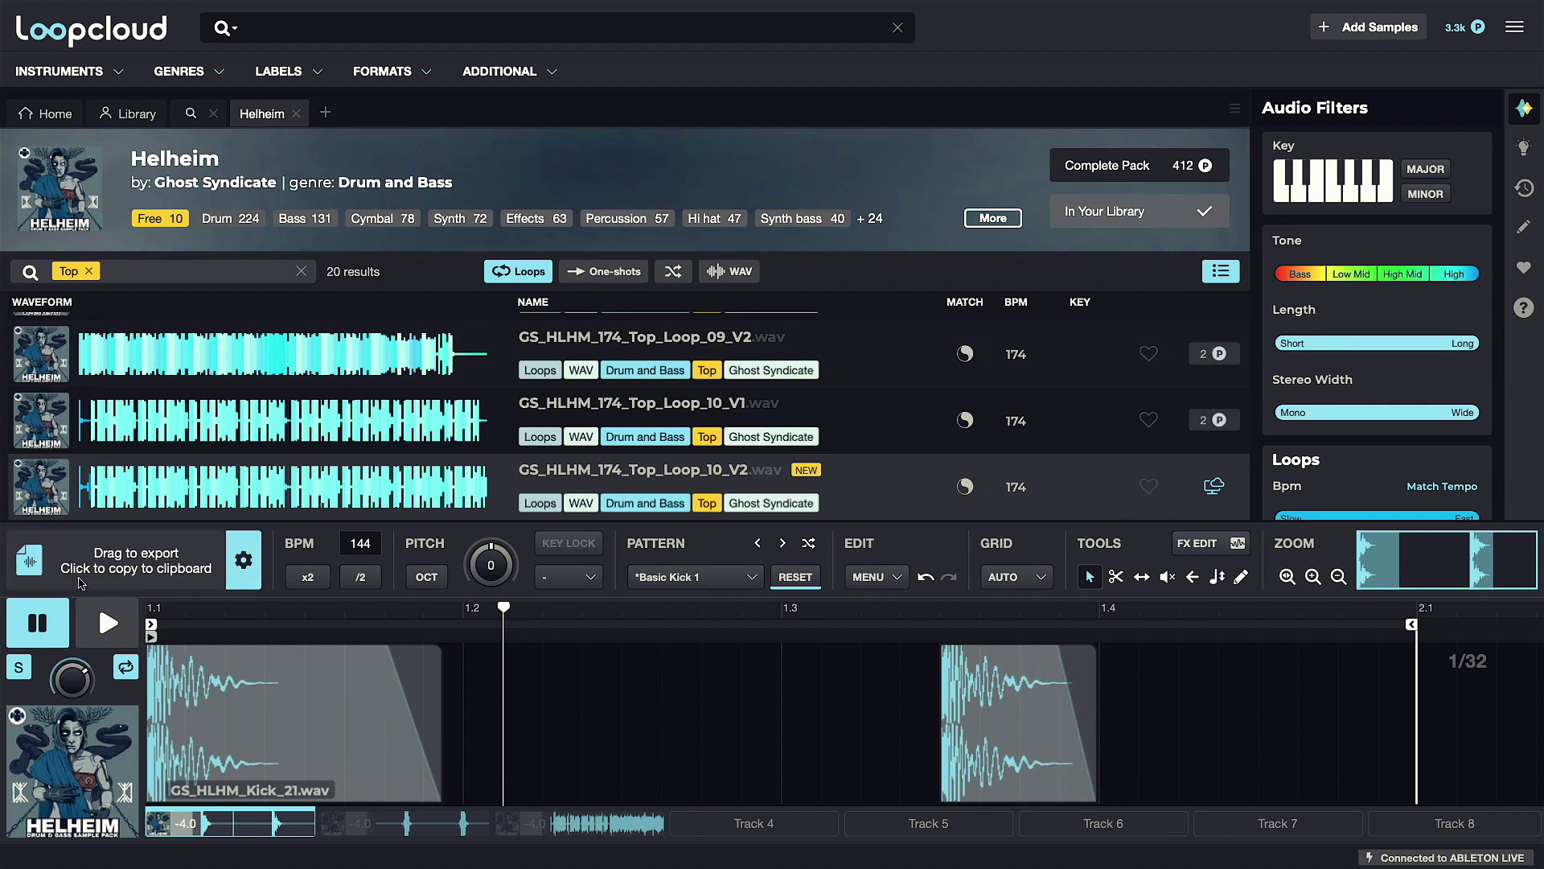
- Set the export mode to Processed Separate Files
click(242, 563)
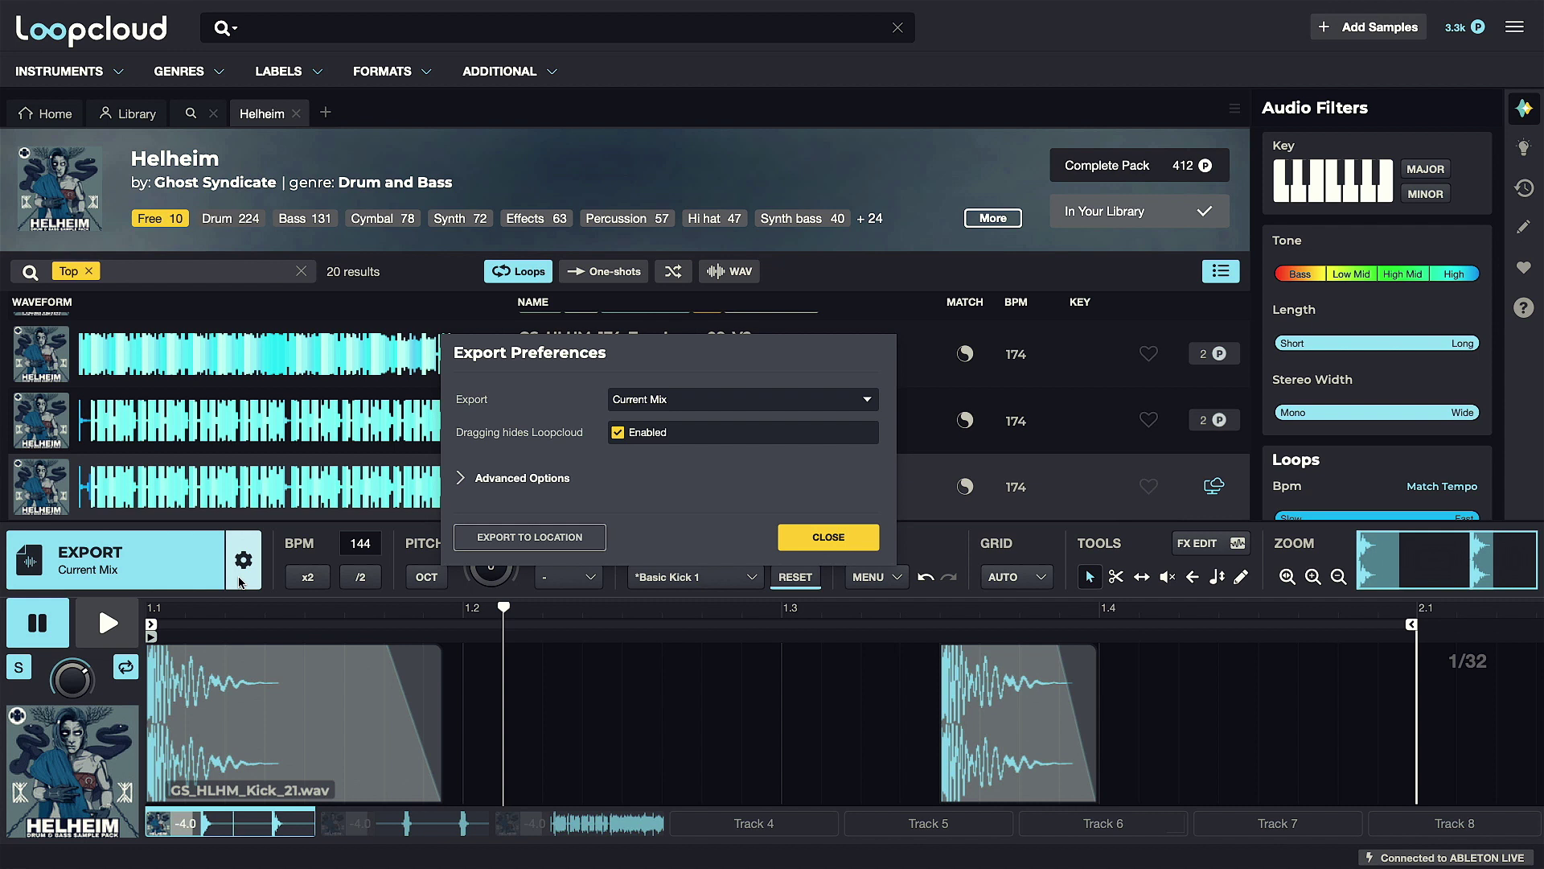
click(720, 405)
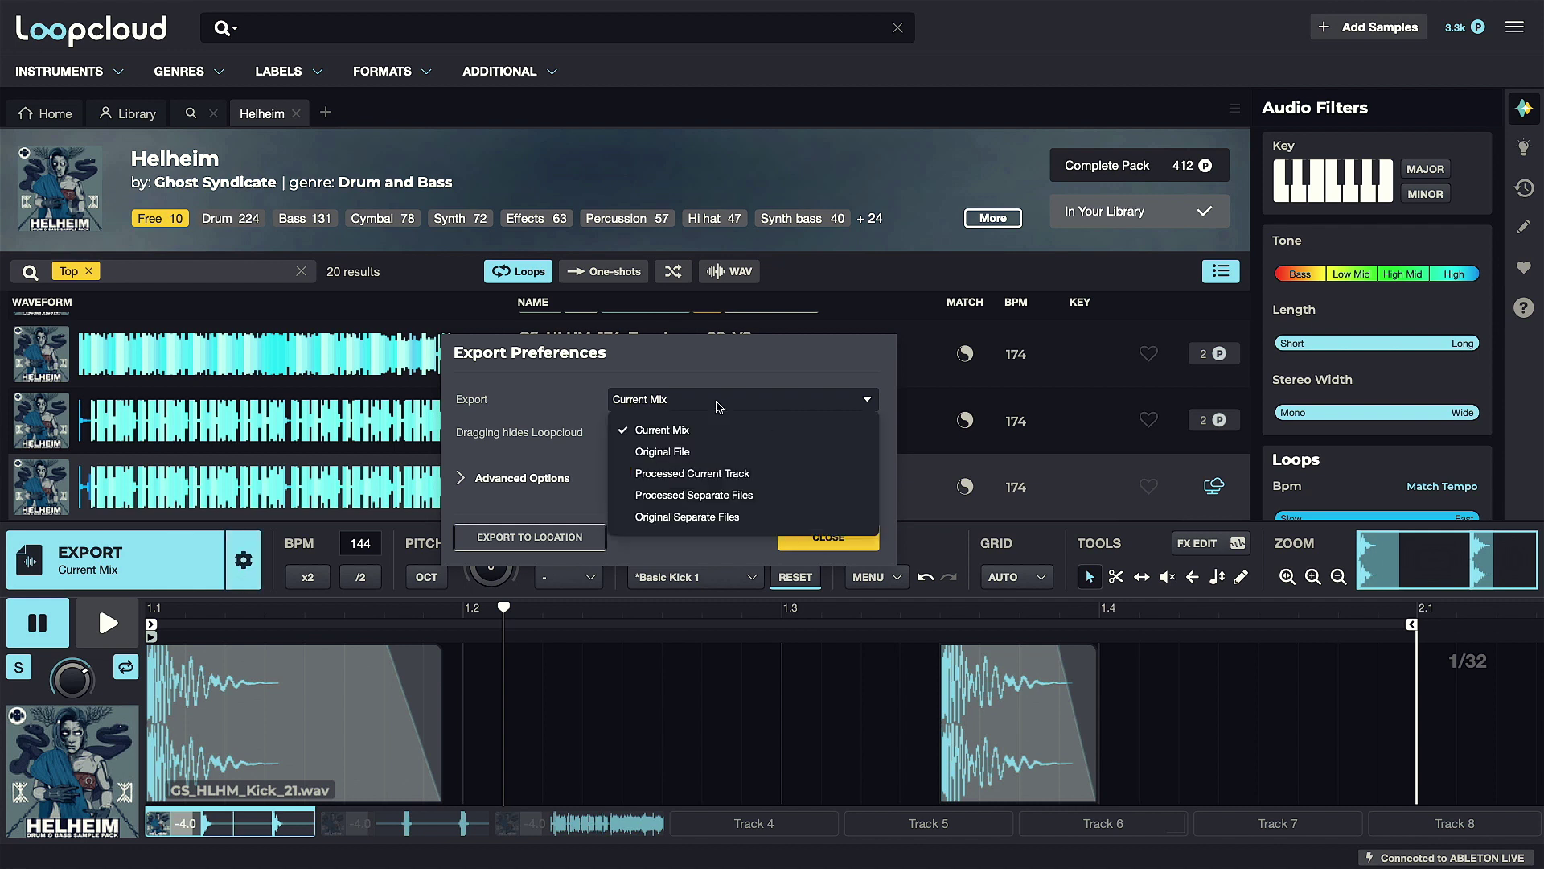
click(756, 496)
click(811, 537)
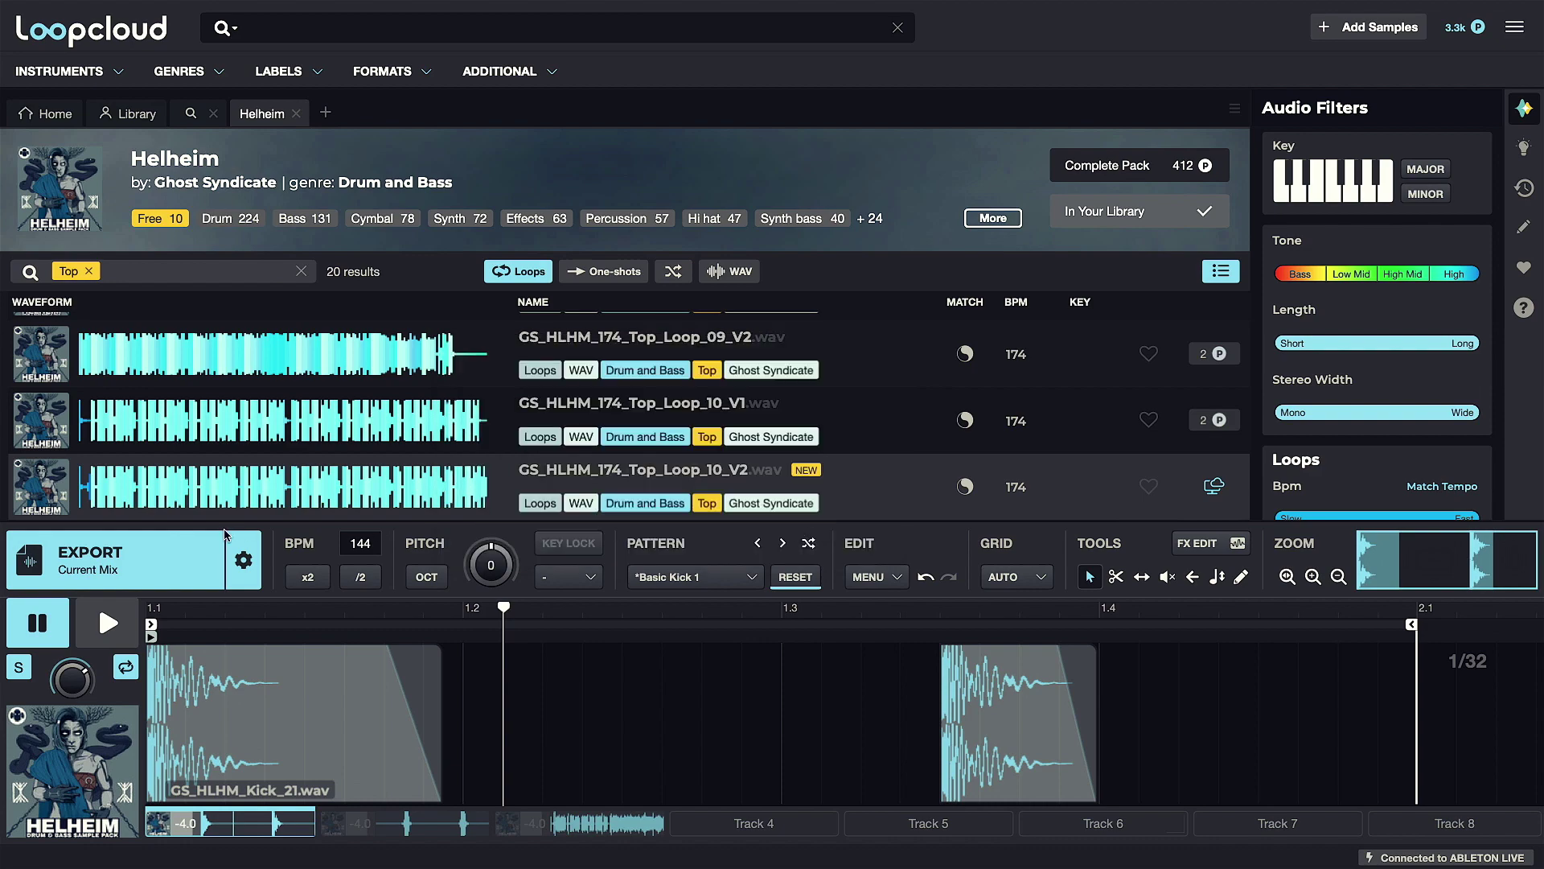
- Drop the three processed files into Ableton Live's tracks and save the export as My Groove
drag(226, 535, 38, 251)
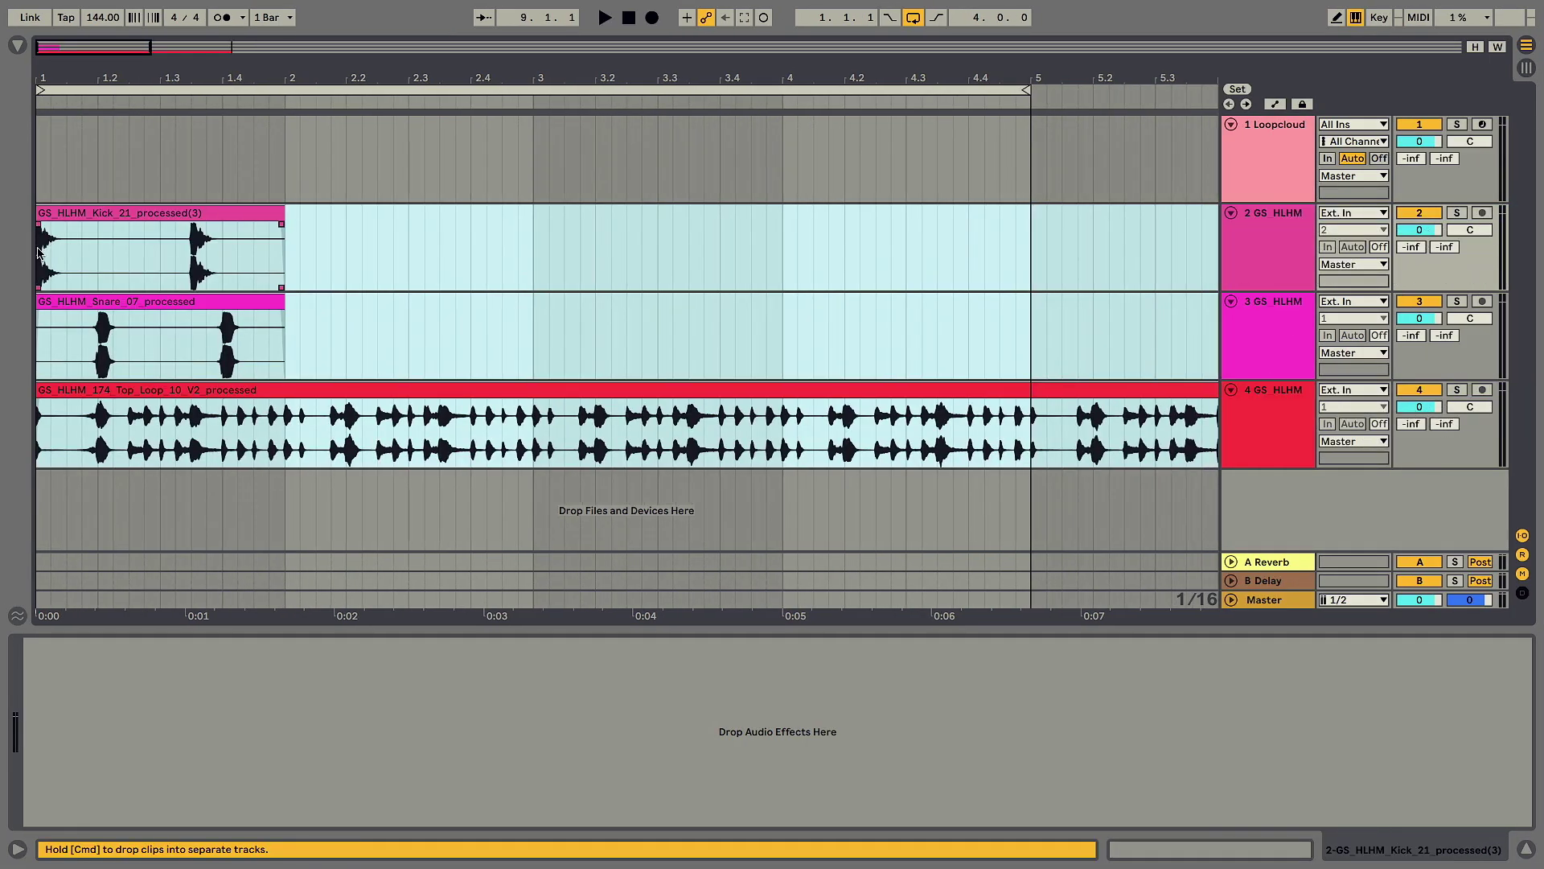
key(super+Tab)
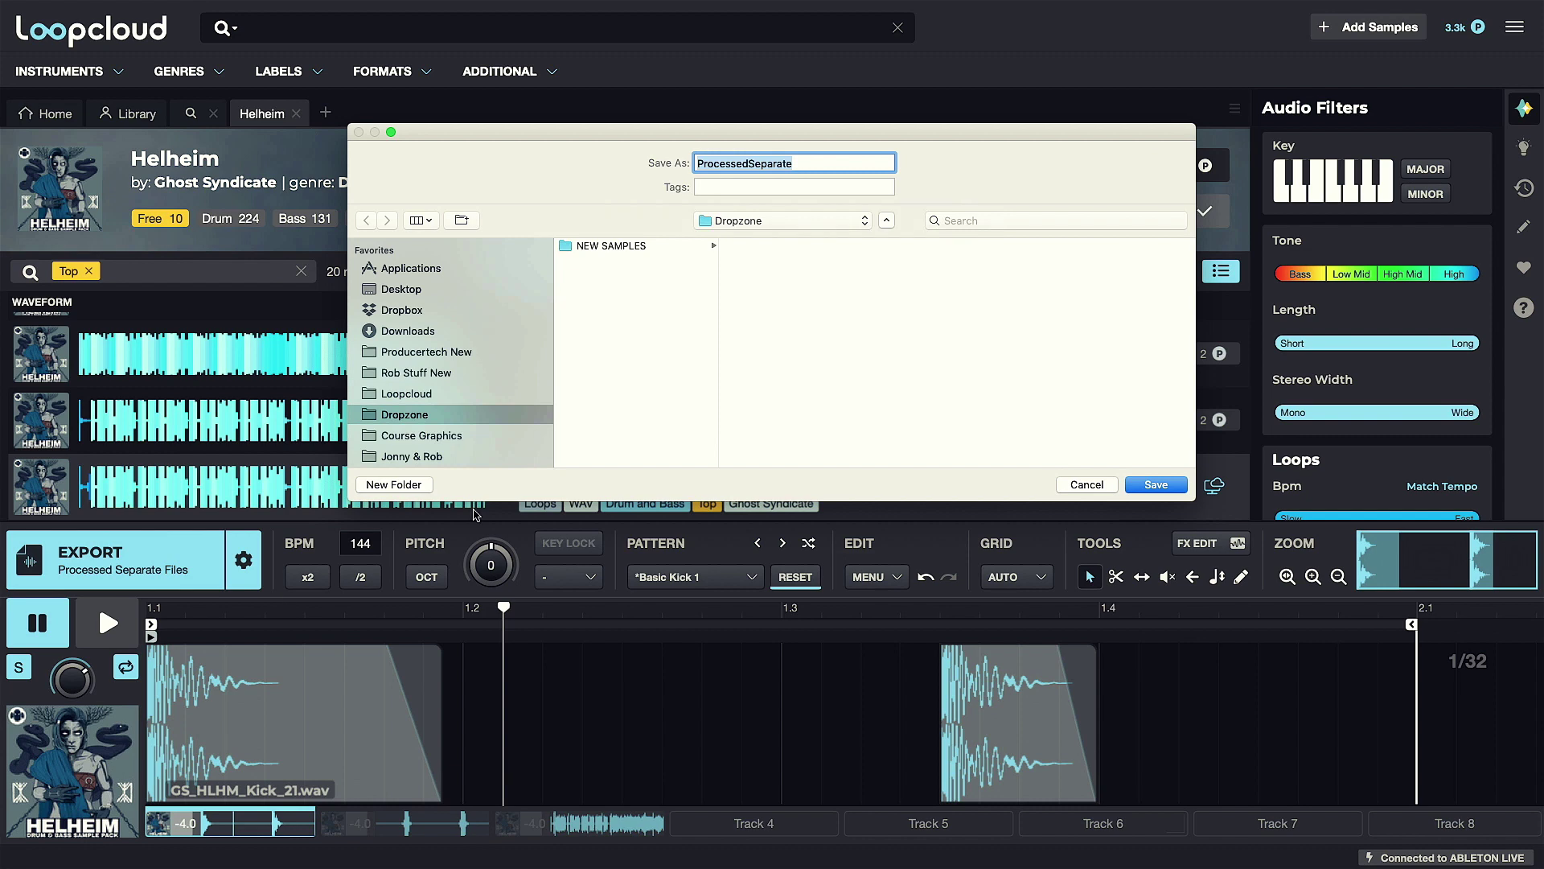
text(My Groo)
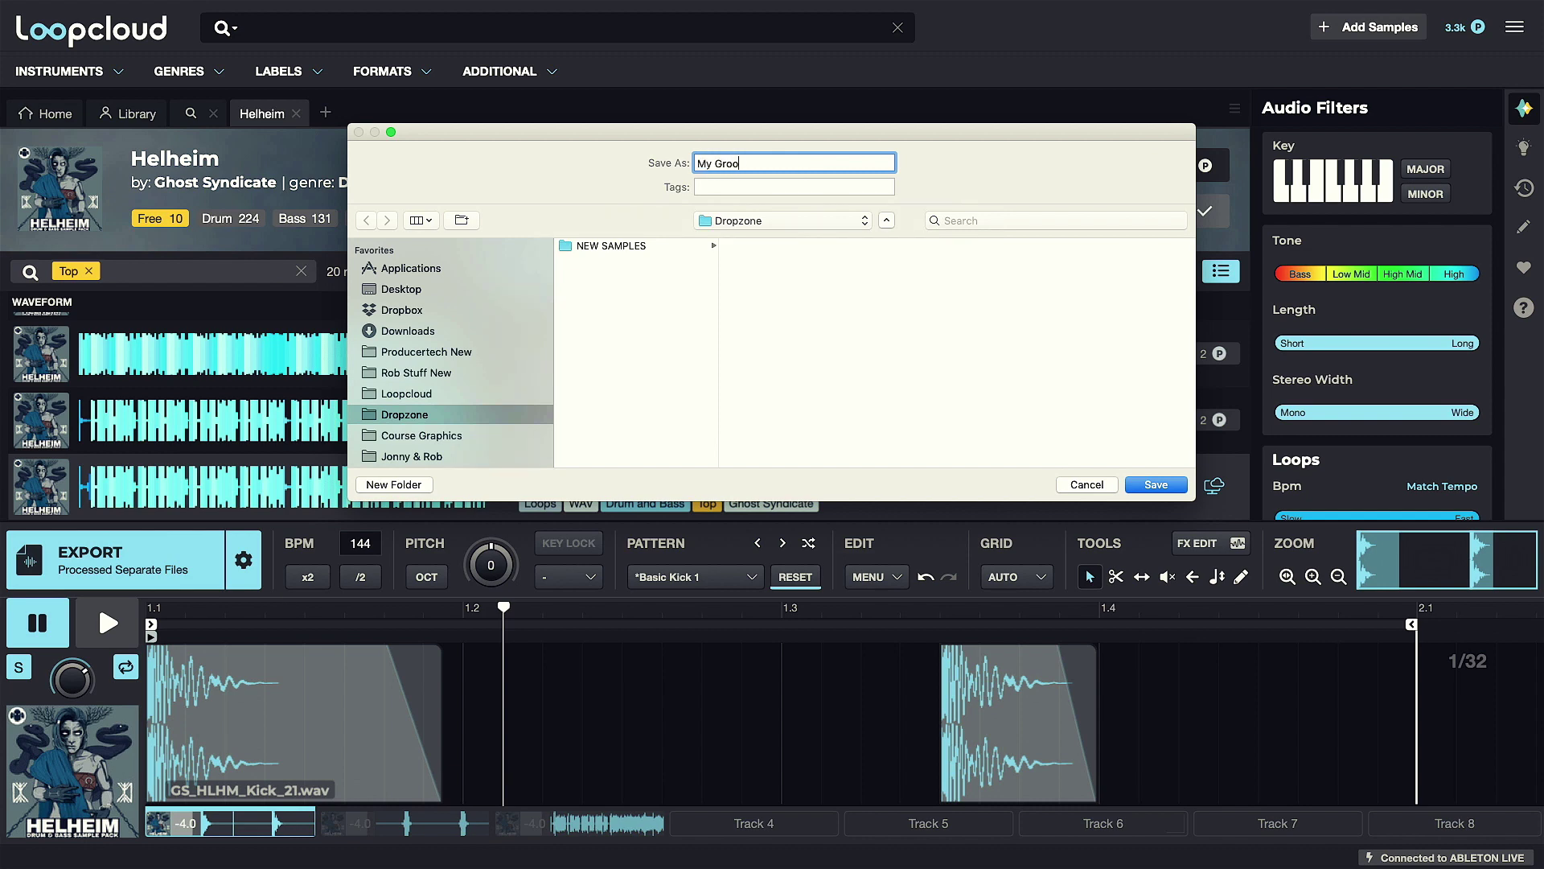
text(ve)
key(Return)
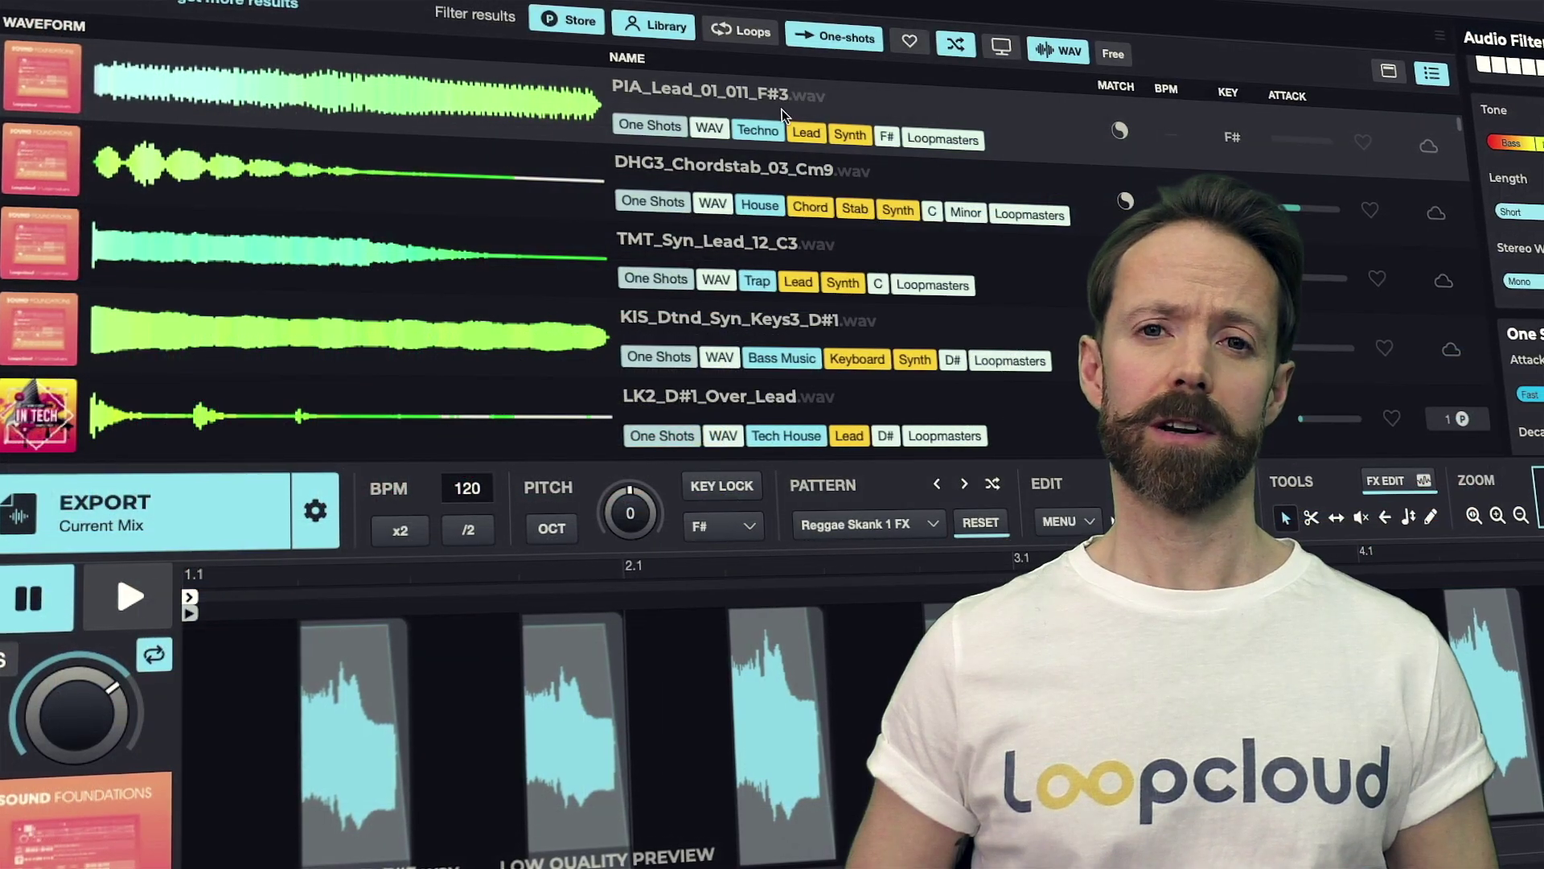
- Load DHG3_Chordstab_03_Cm9 and TMT_Syn_Lead_12_C3, then switch to the Reggae Skank 2 pattern
click(763, 169)
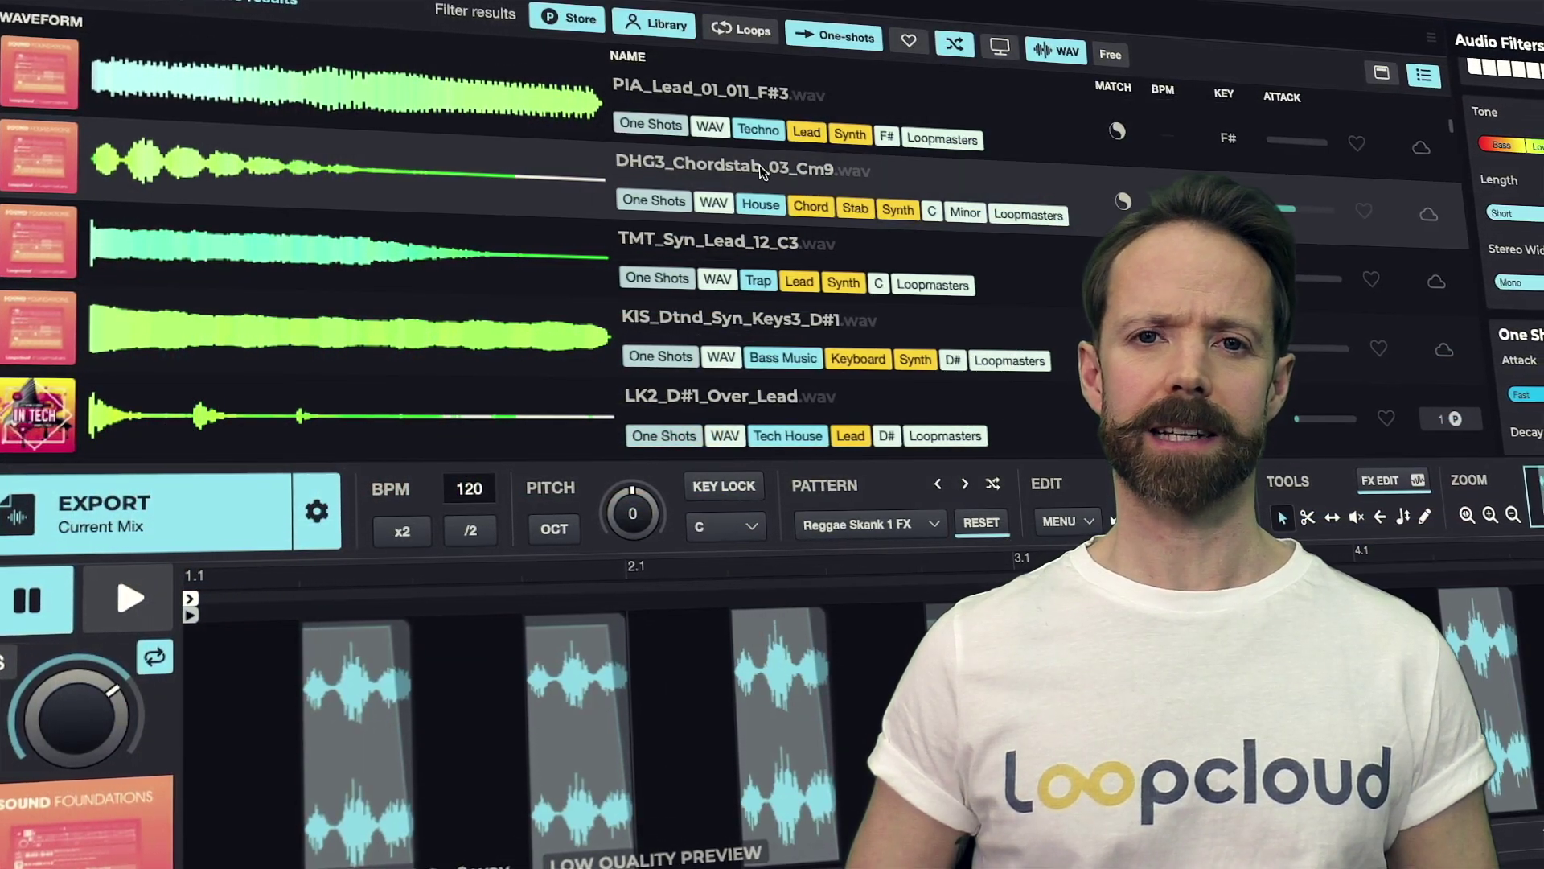
click(754, 253)
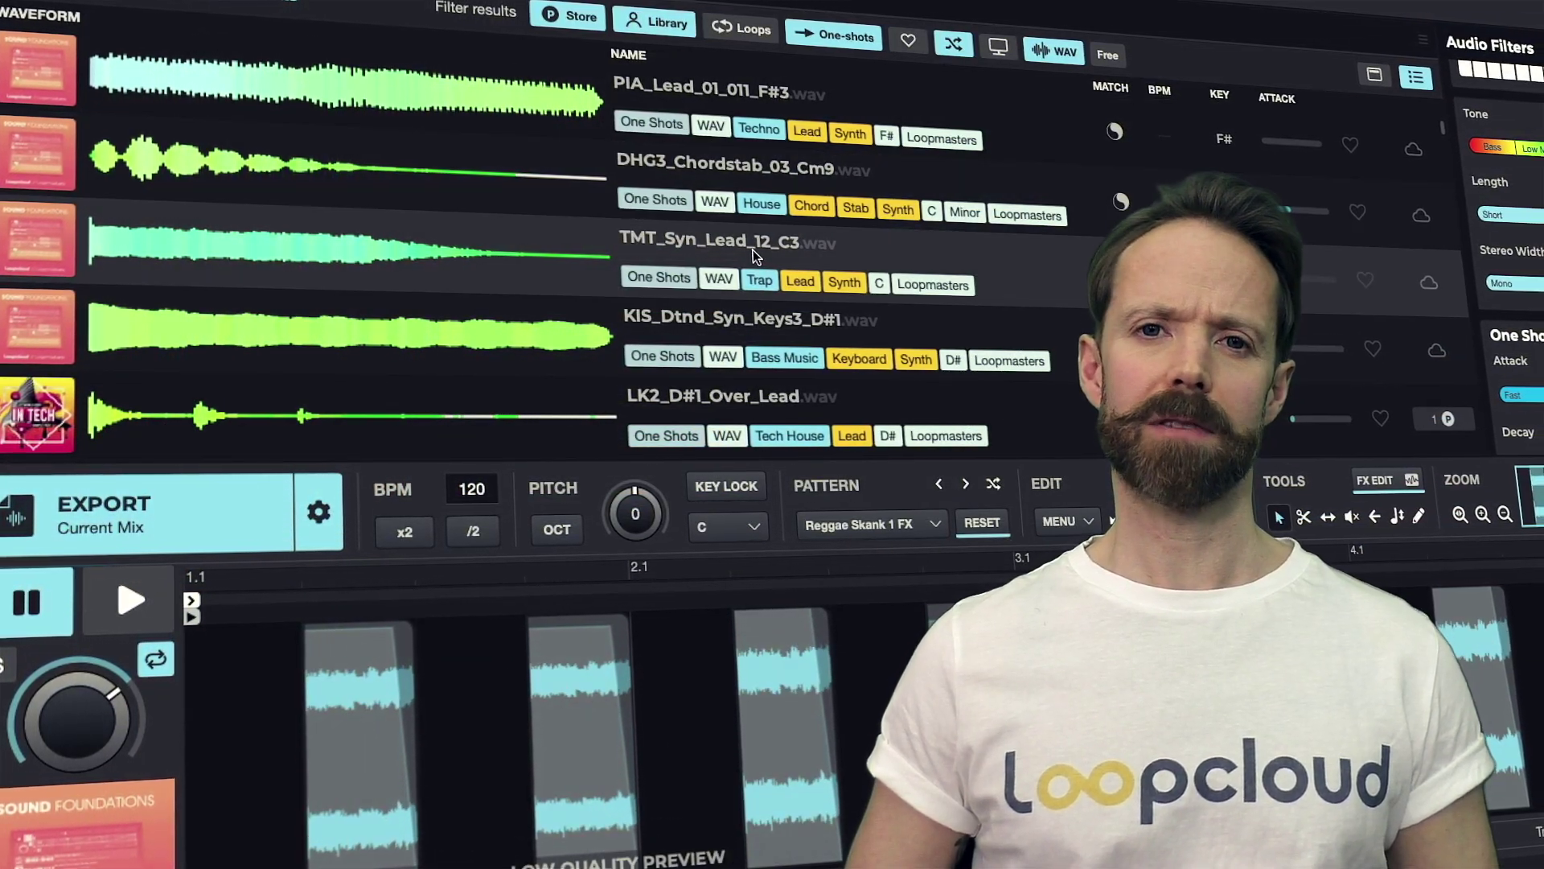
click(967, 488)
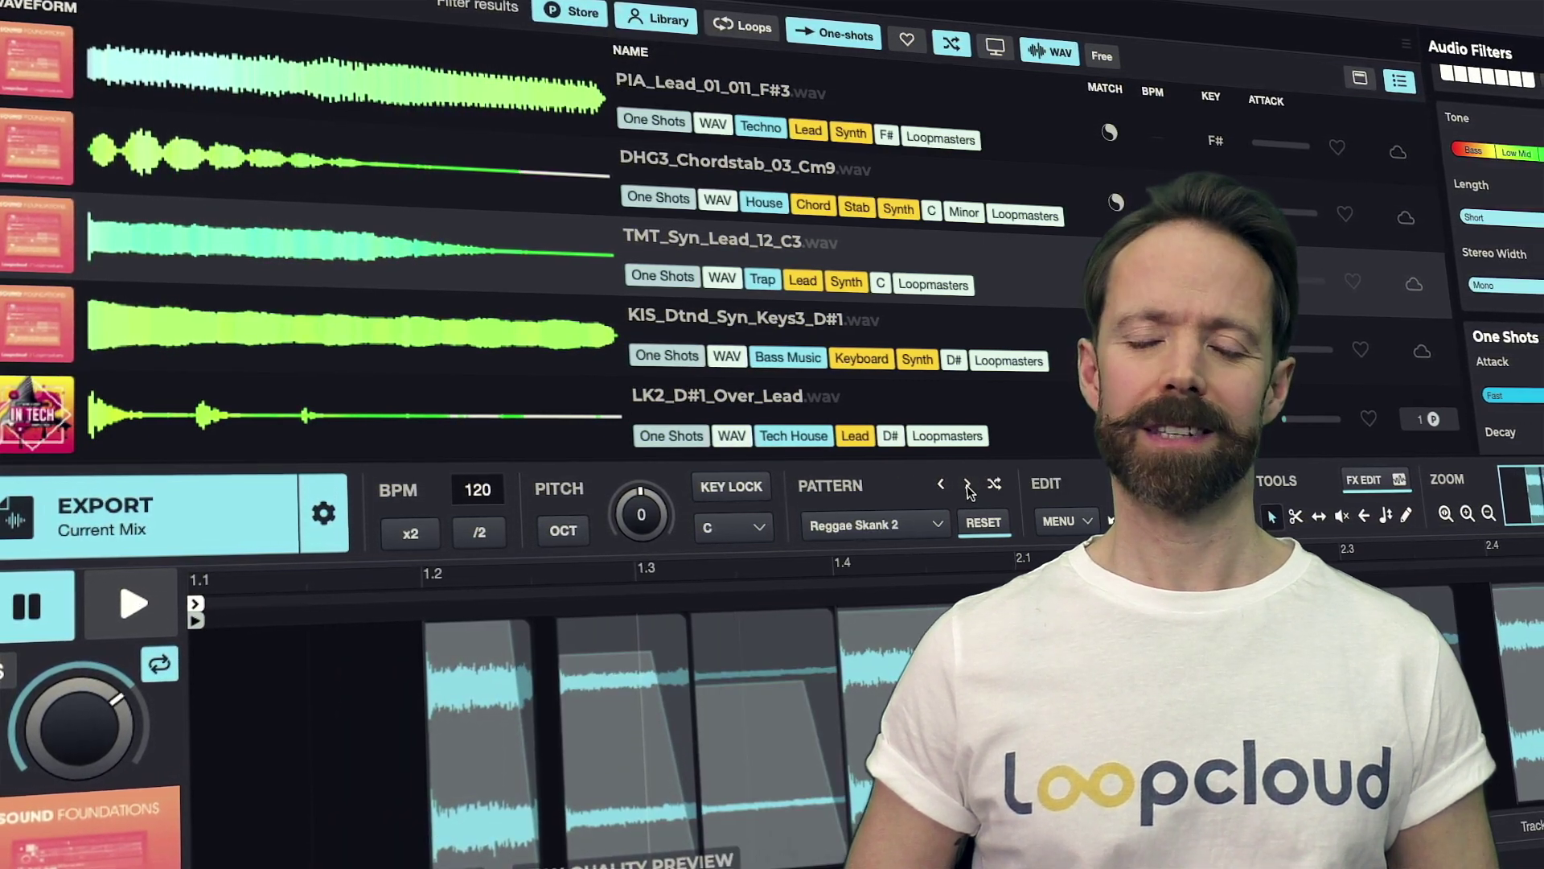